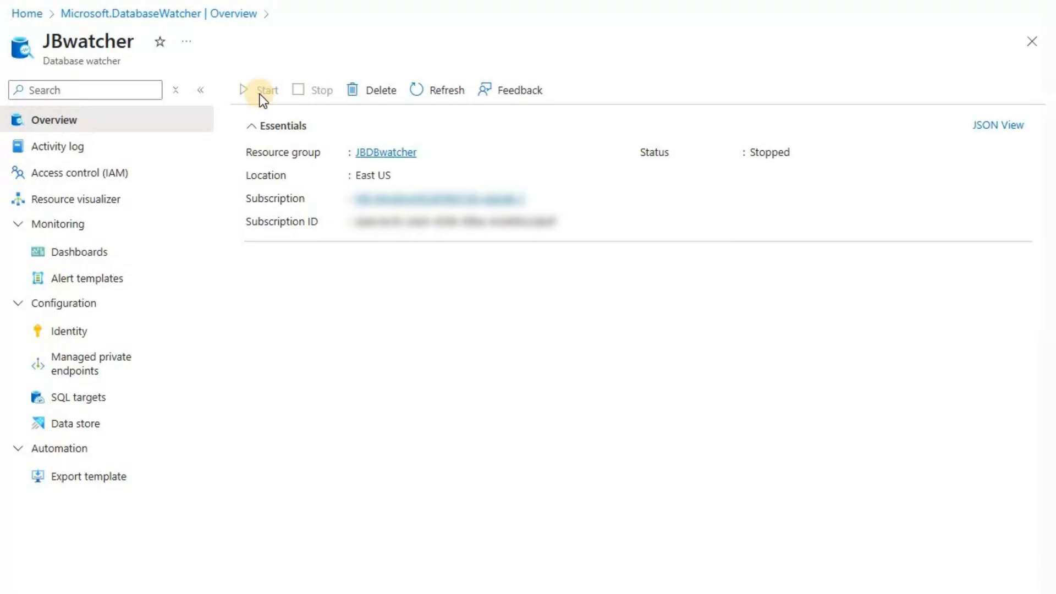
- Check the JBwatcher database watcher's SQL targets and look at the jbfinance SQL database
left_click(91, 400)
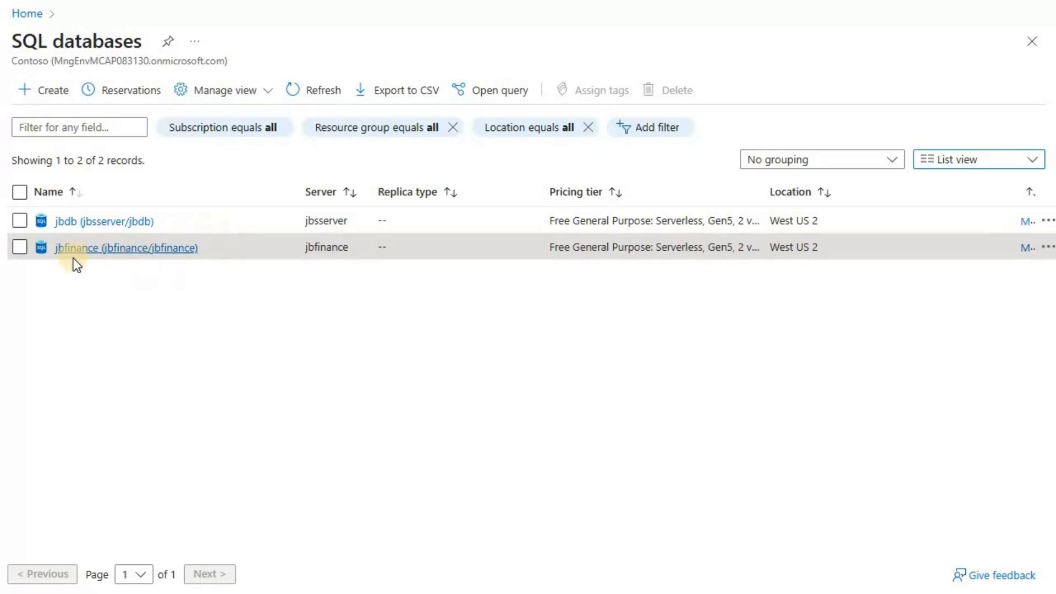
left_click(87, 257)
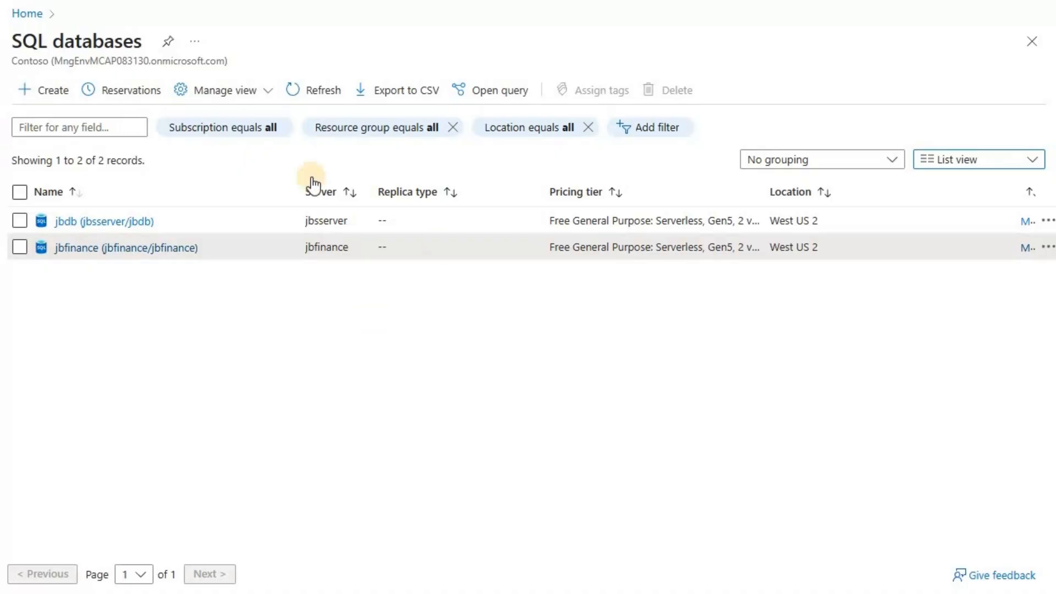
- Go to the key vaults and start creating a new one in the JBDBwatcher resource group
left_click(26, 15)
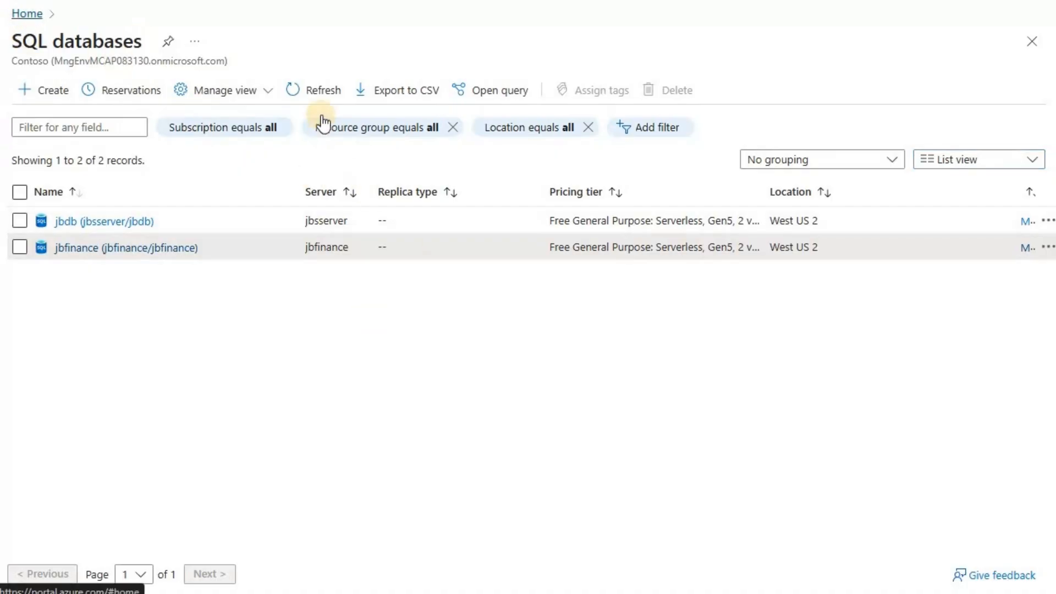
left_click(306, 101)
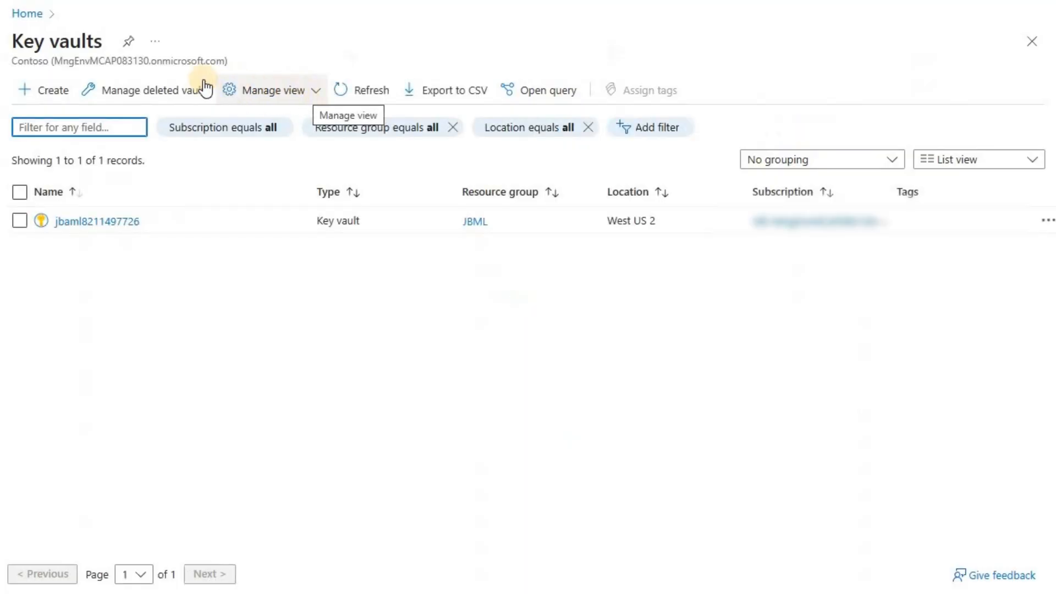
left_click(54, 91)
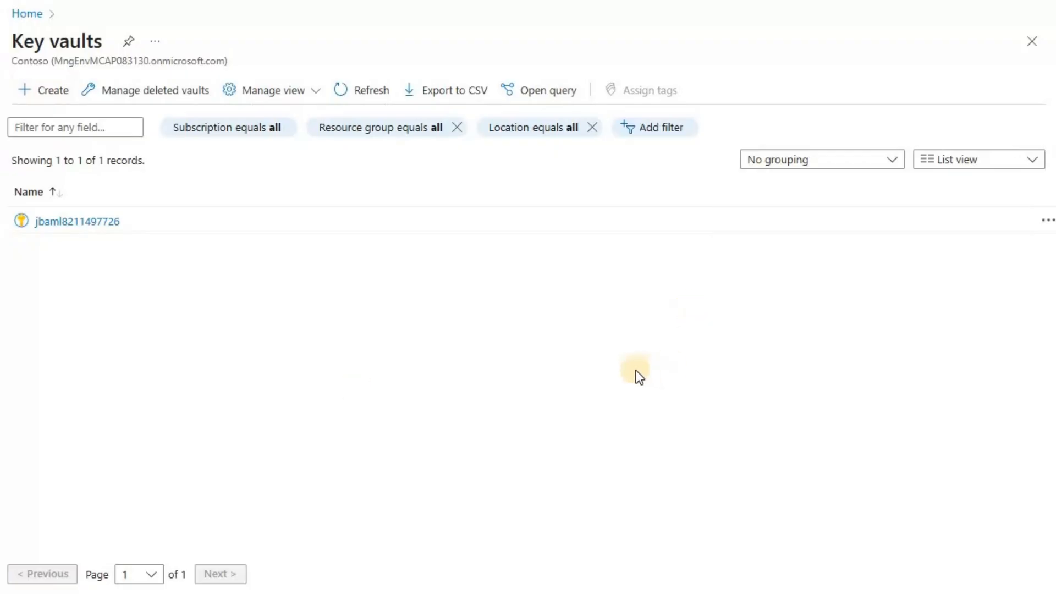
left_click(603, 375)
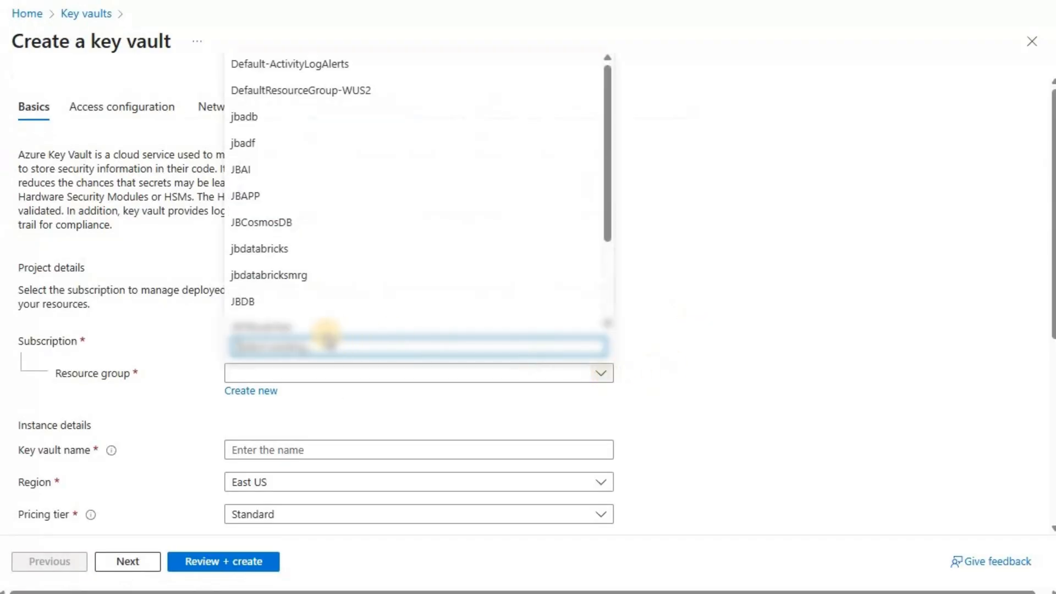
left_click(354, 320)
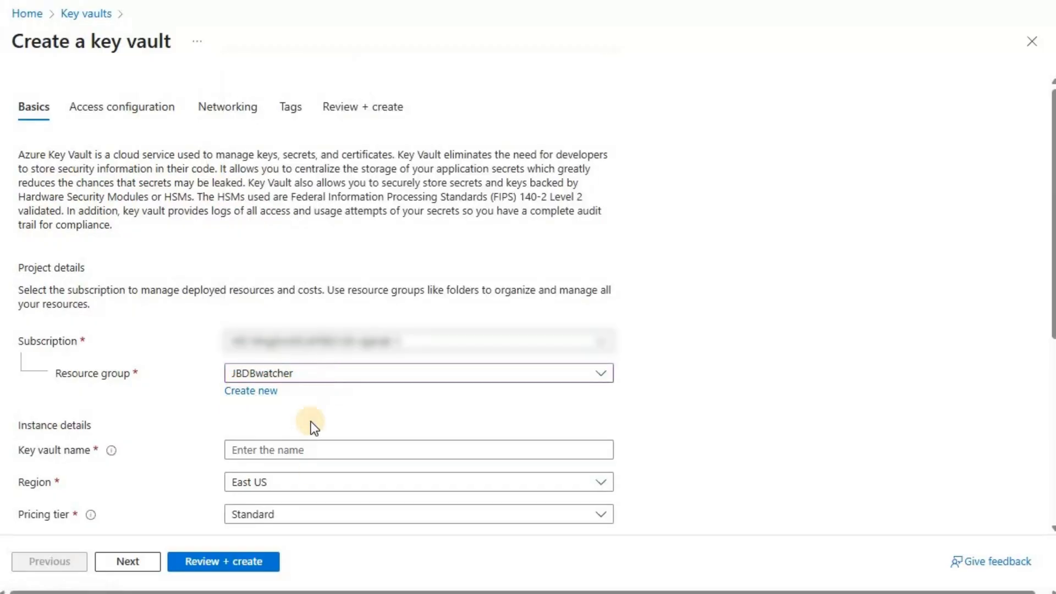
- Name the new key vault jbwatcherkv
left_click(317, 452)
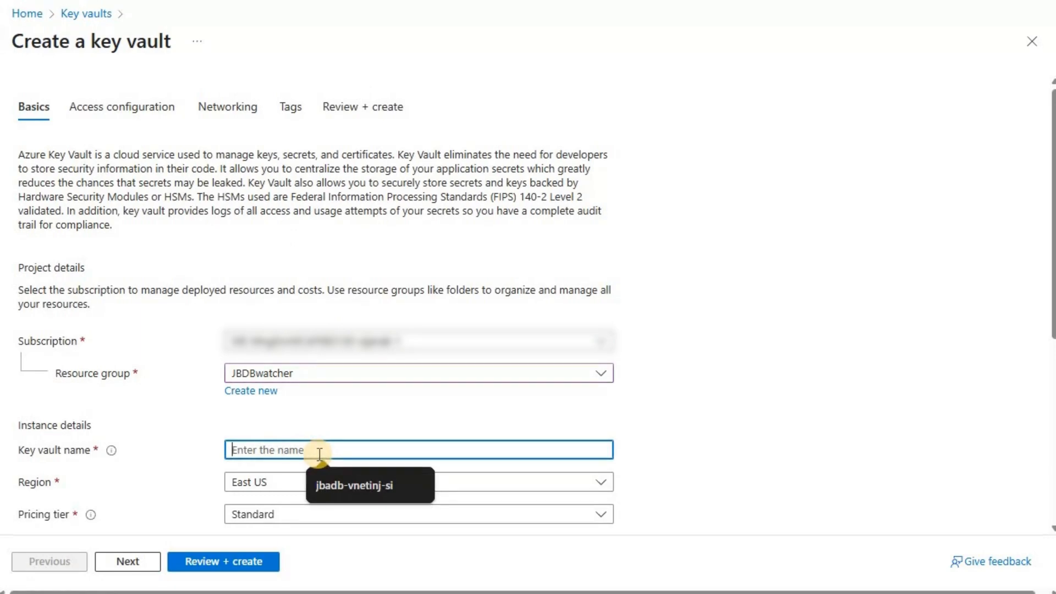
type("jb")
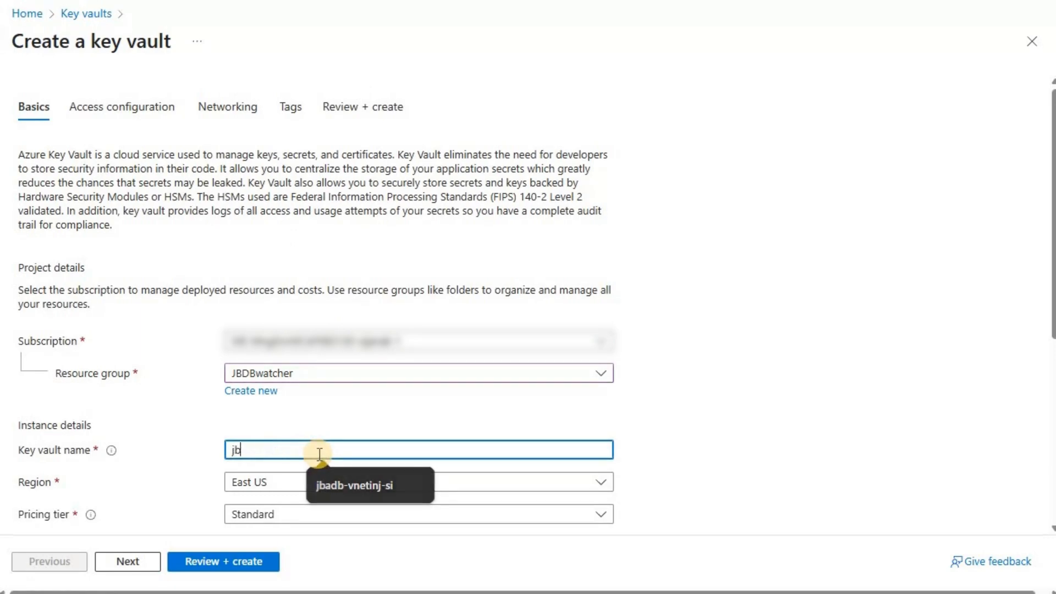
type("watcher")
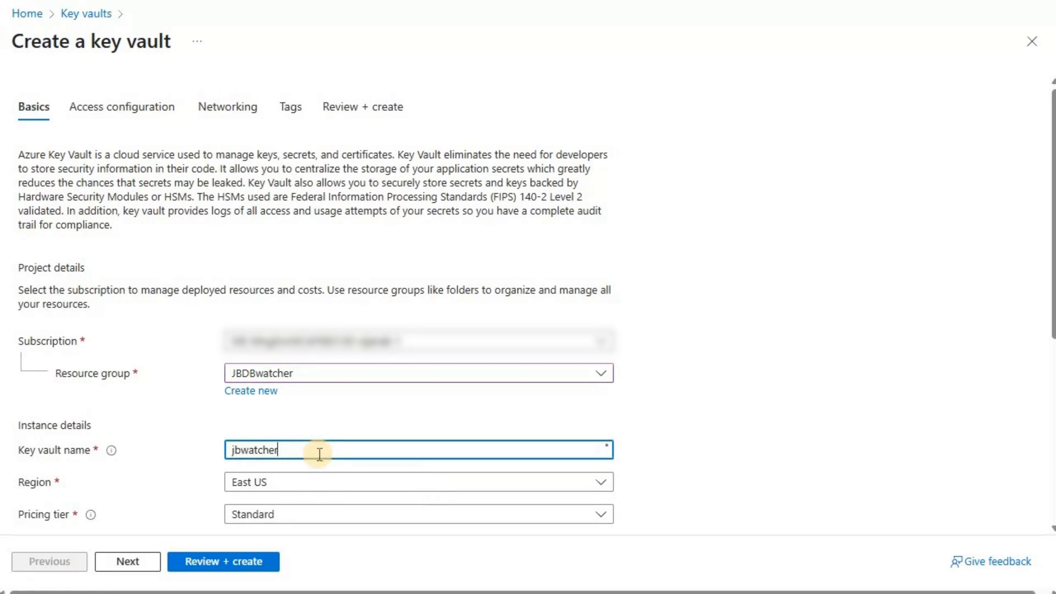
type("kv")
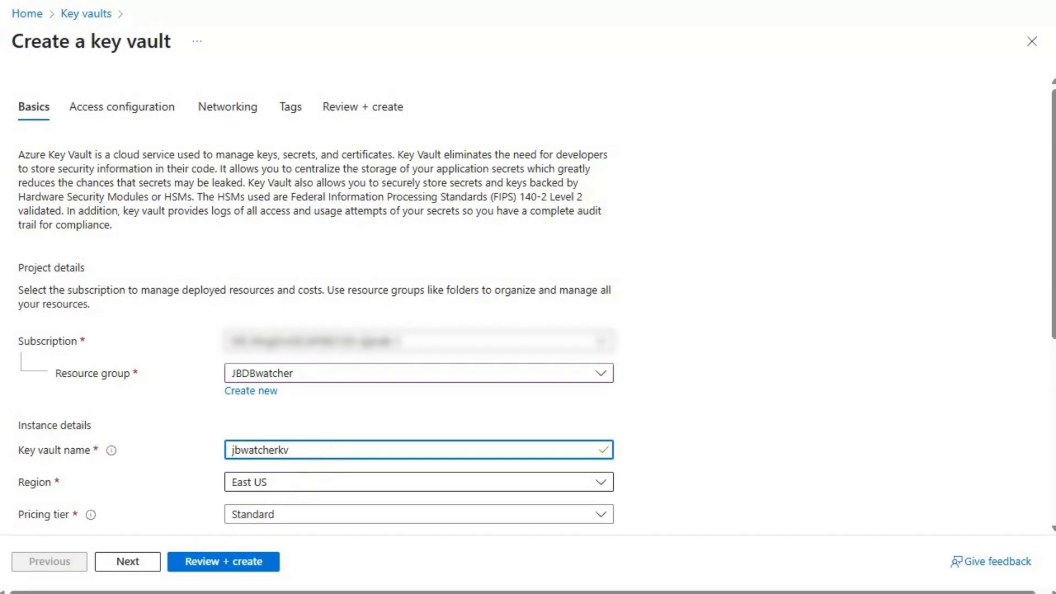
- Keep the default recovery, access configuration and networking settings, review the configuration, and create the key vault
scroll(212, 295, "down", 5)
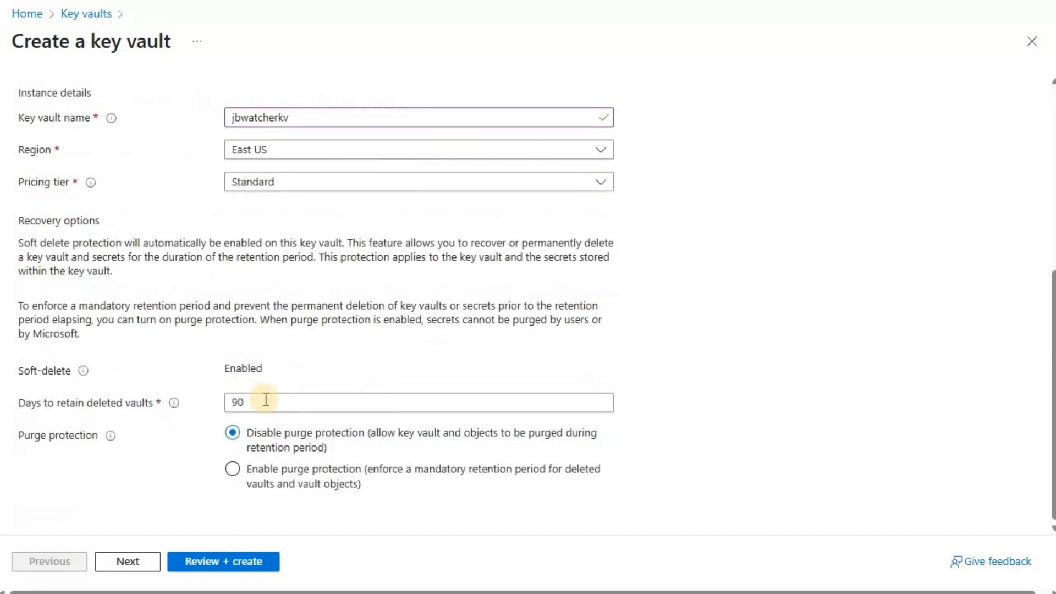
left_click(133, 568)
left_click(142, 564)
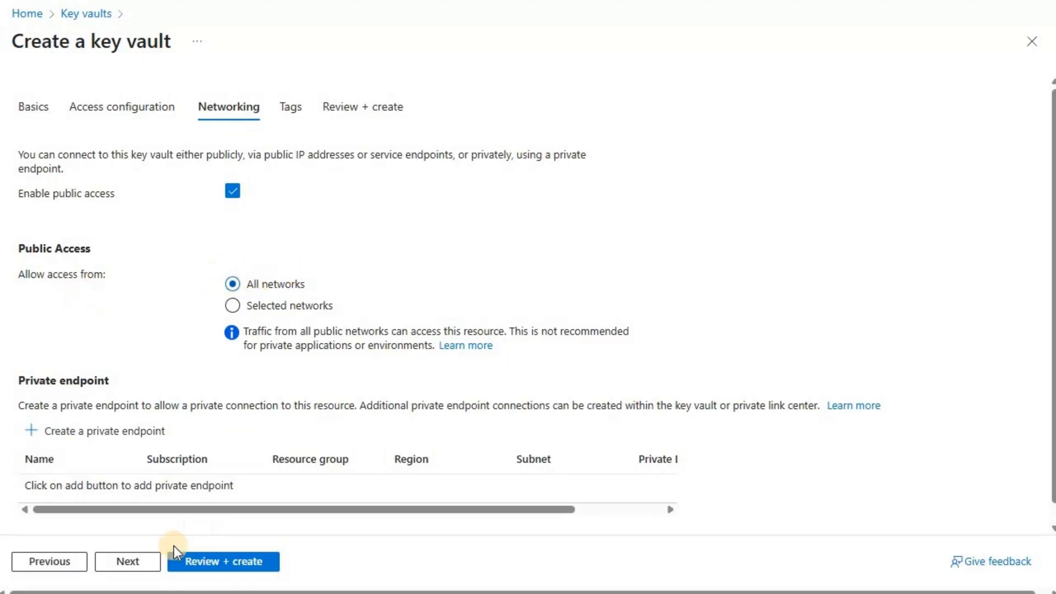
left_click(141, 563)
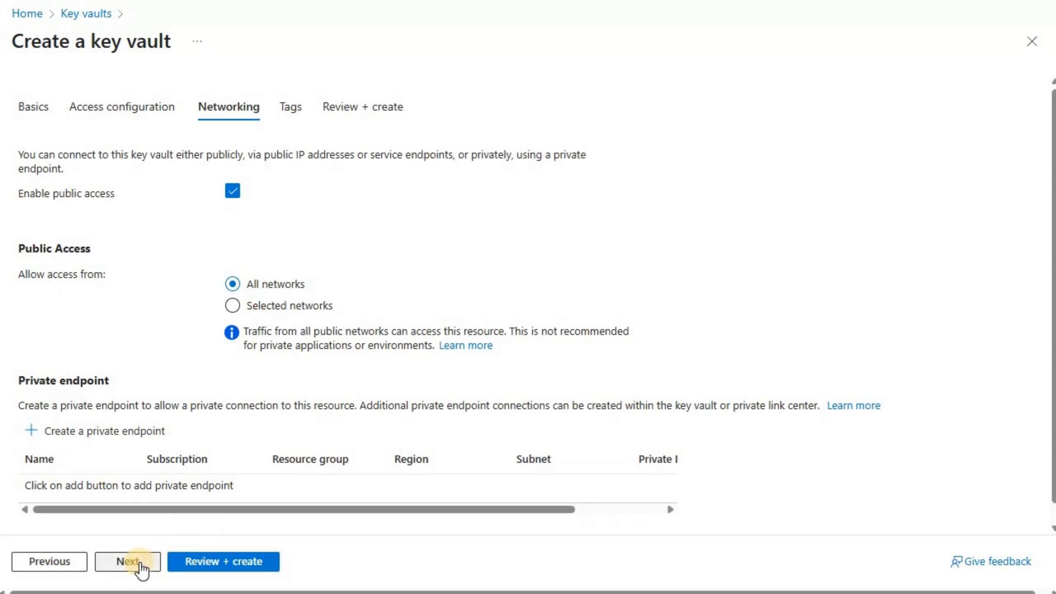
left_click(224, 561)
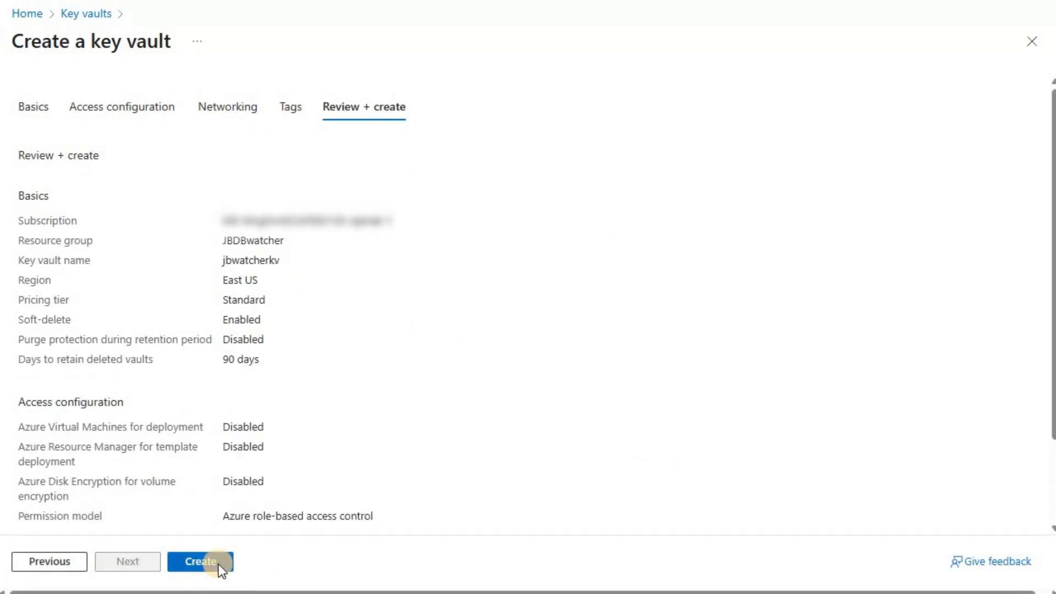
left_click(221, 567)
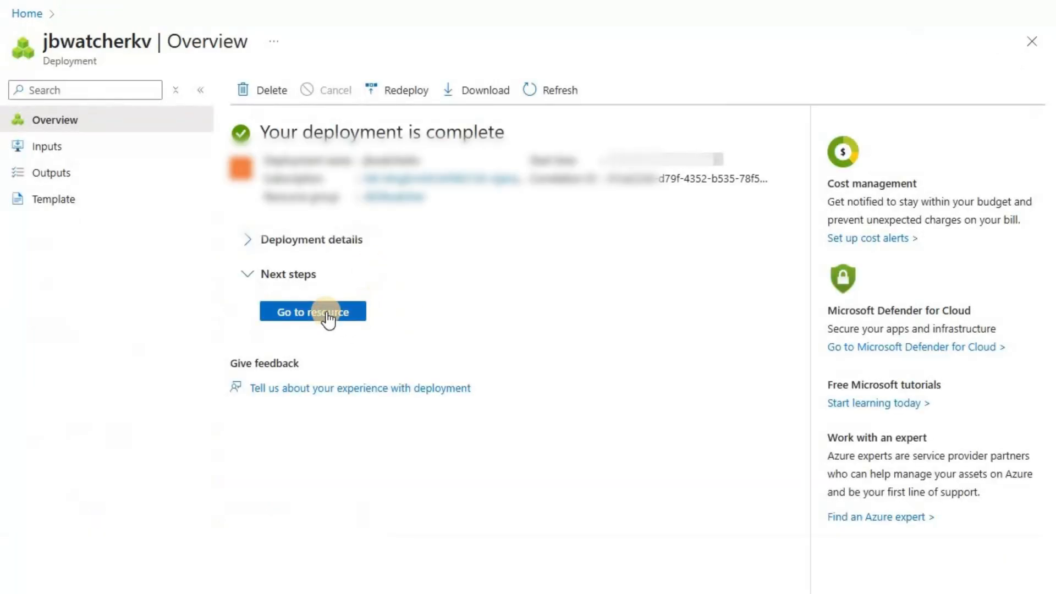
- Open the deployed jbwatcherkv vault and start adding a role assignment in its access control settings
left_click(327, 318)
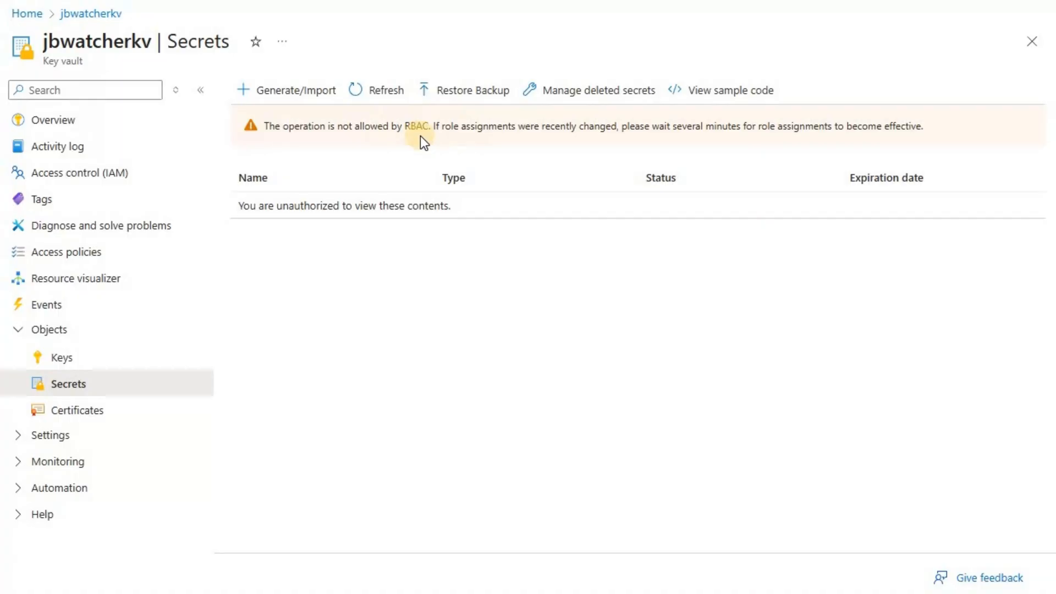
left_click(82, 174)
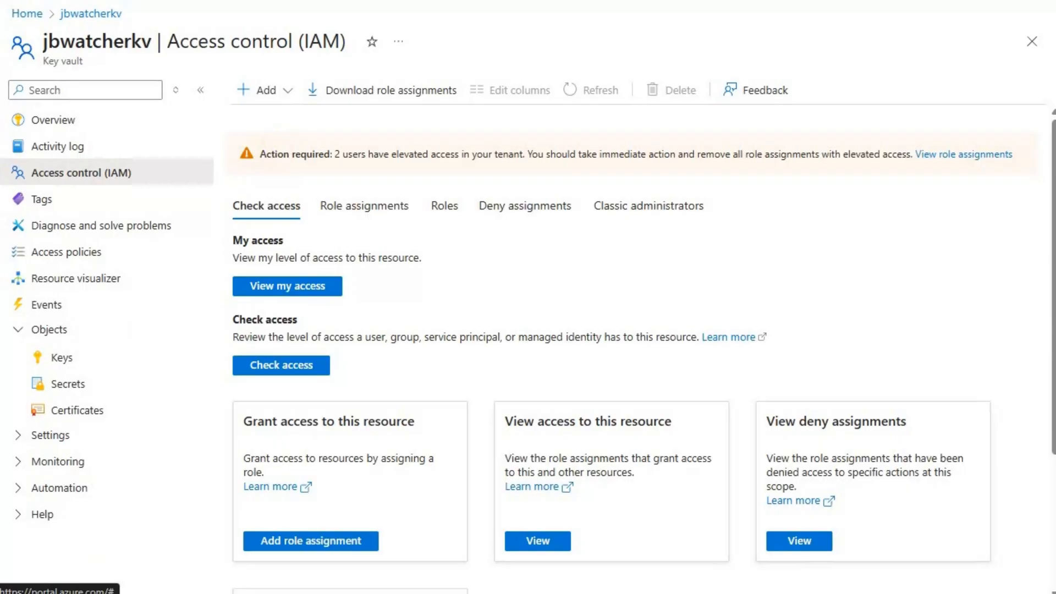
left_click(281, 91)
left_click(286, 118)
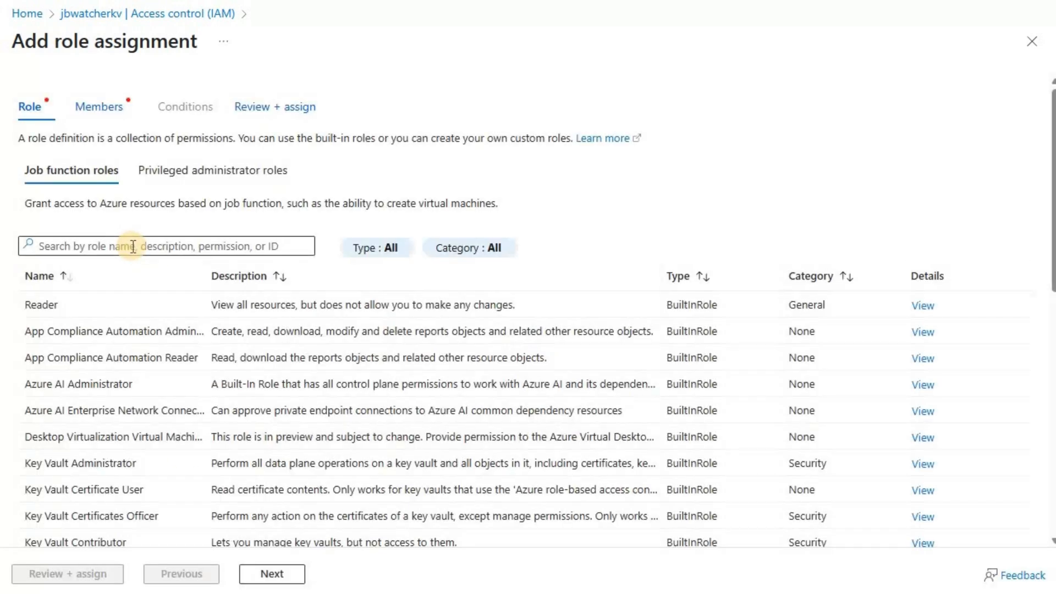
- Search the roles for "azure key vault", choose Key Vault Administrator, and continue to the member selection
left_click(133, 247)
type("azure ")
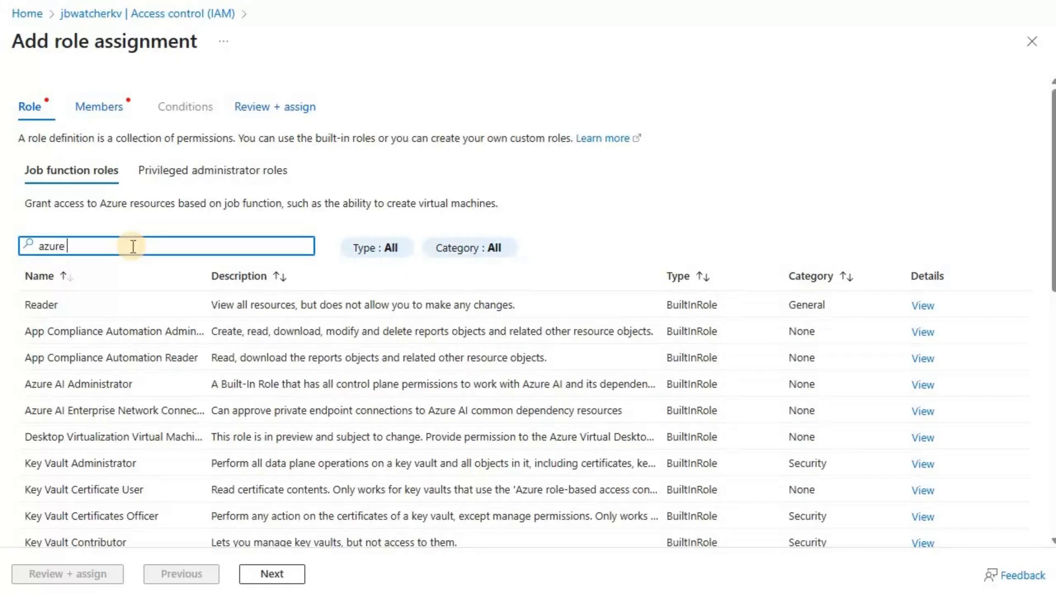
type("key")
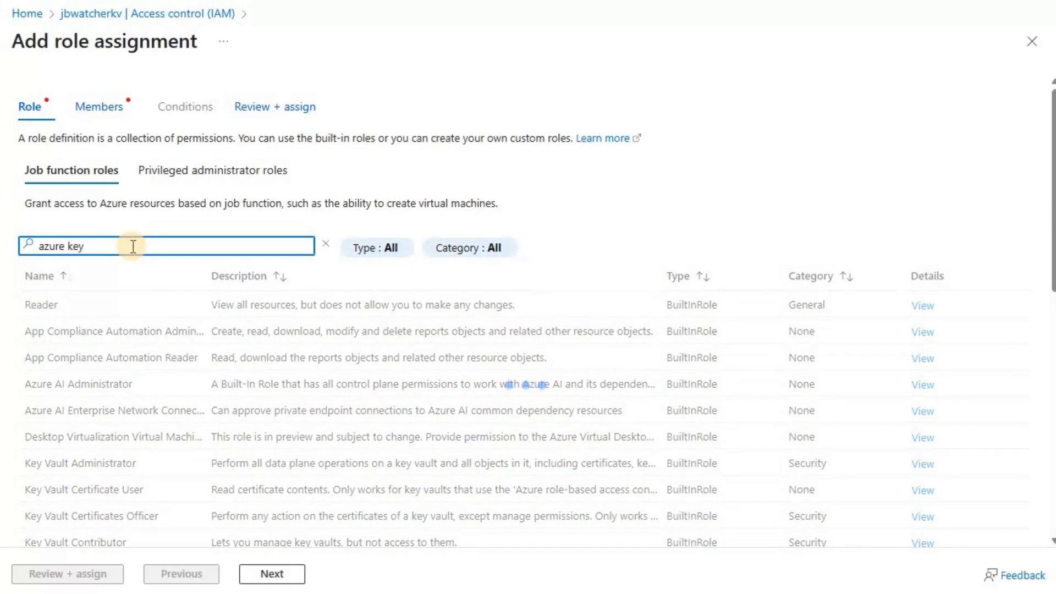
type(" vault")
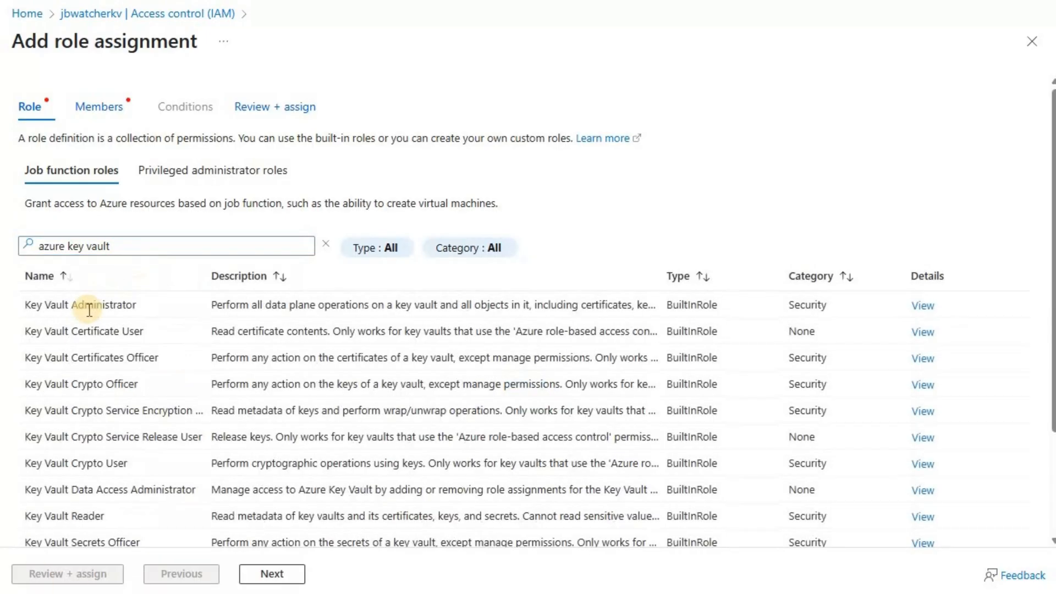
left_click(86, 306)
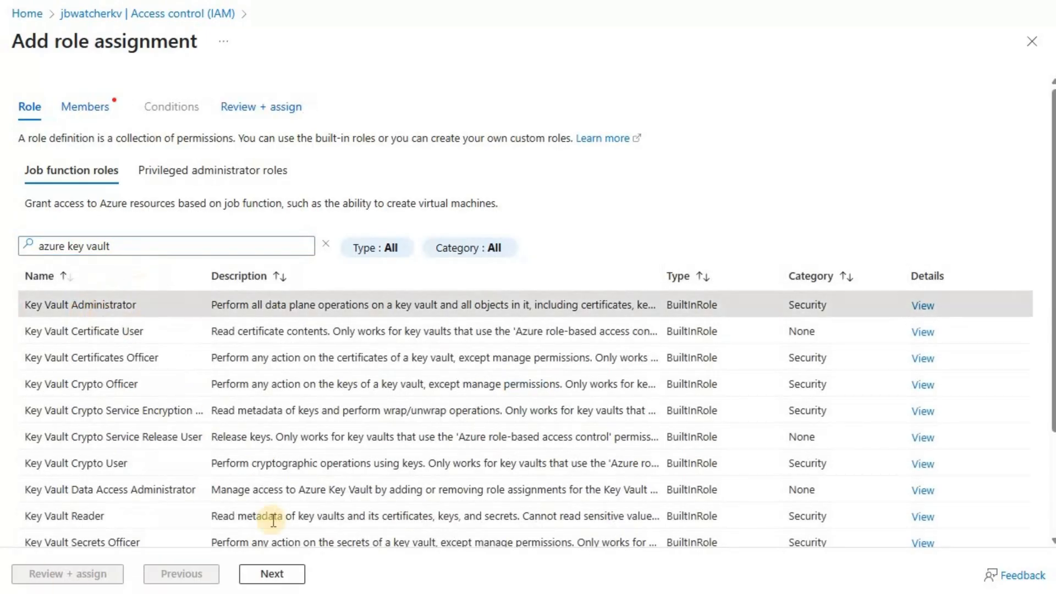
left_click(269, 574)
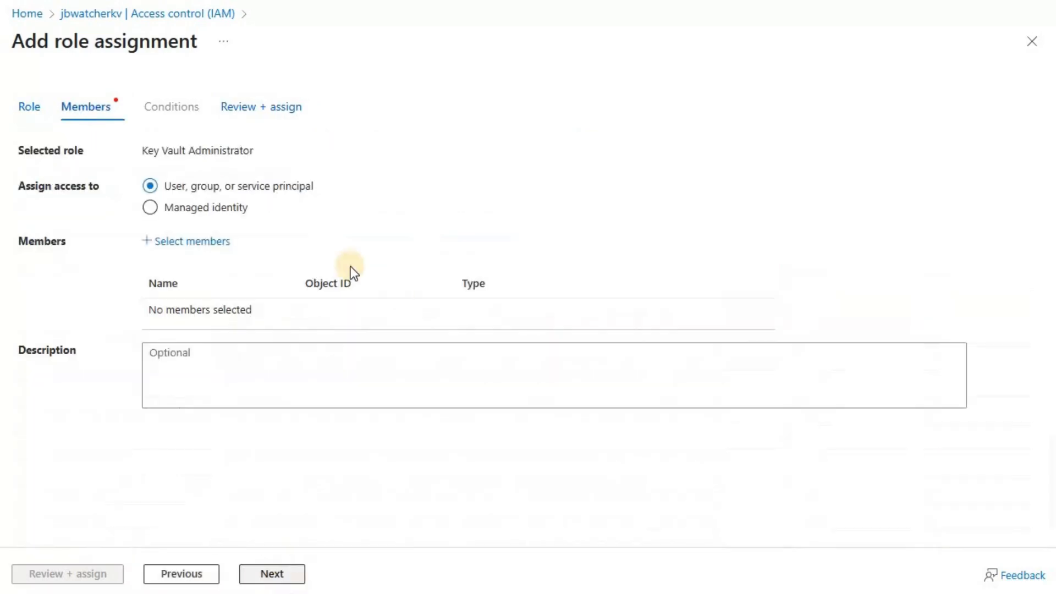
- Add the administrator user as member and assign the Key Vault Administrator role on the vault
left_click(193, 242)
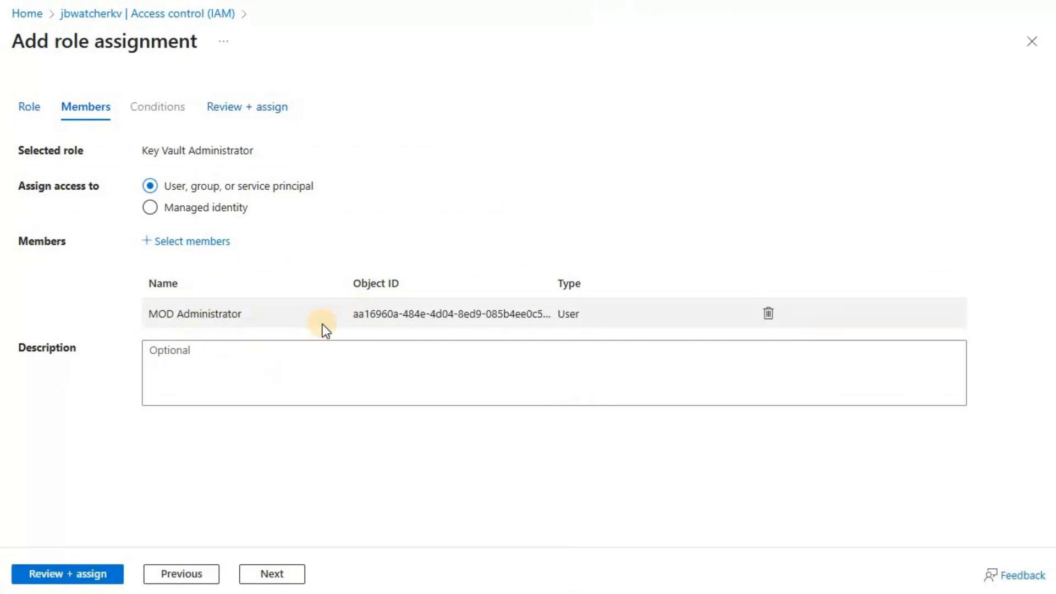
left_click(64, 578)
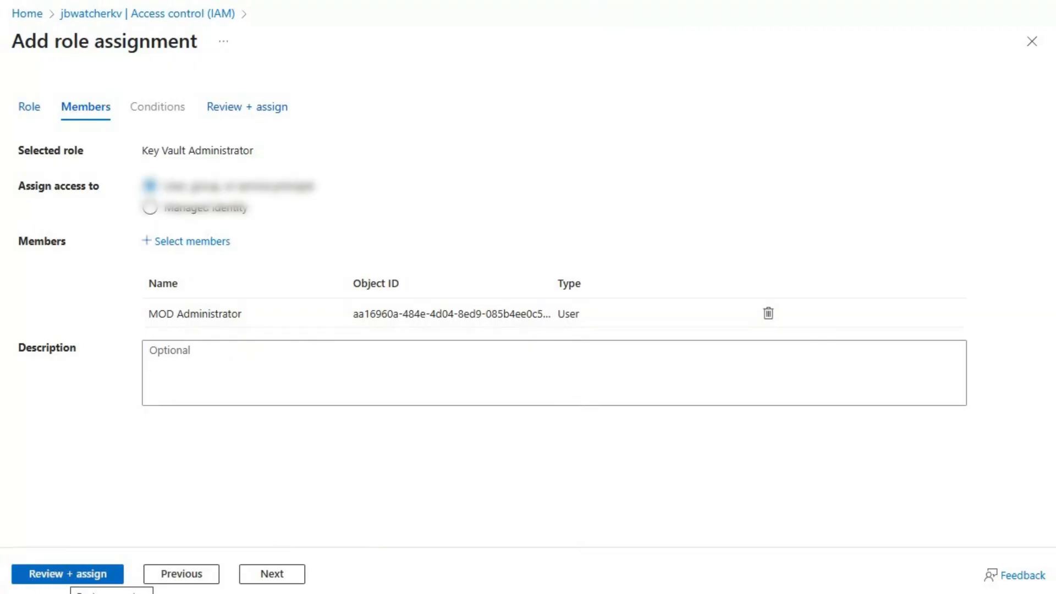
left_click(44, 577)
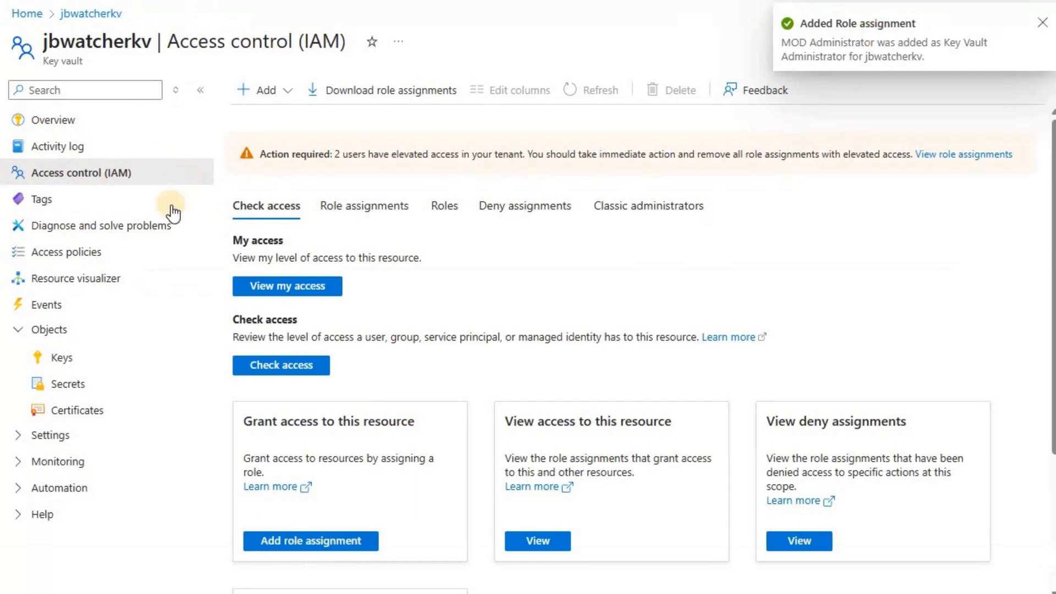
- Start a new manual secret in the vault and name it jbwatchusername, copied from the jbwatcher note in Notepad
left_click(94, 389)
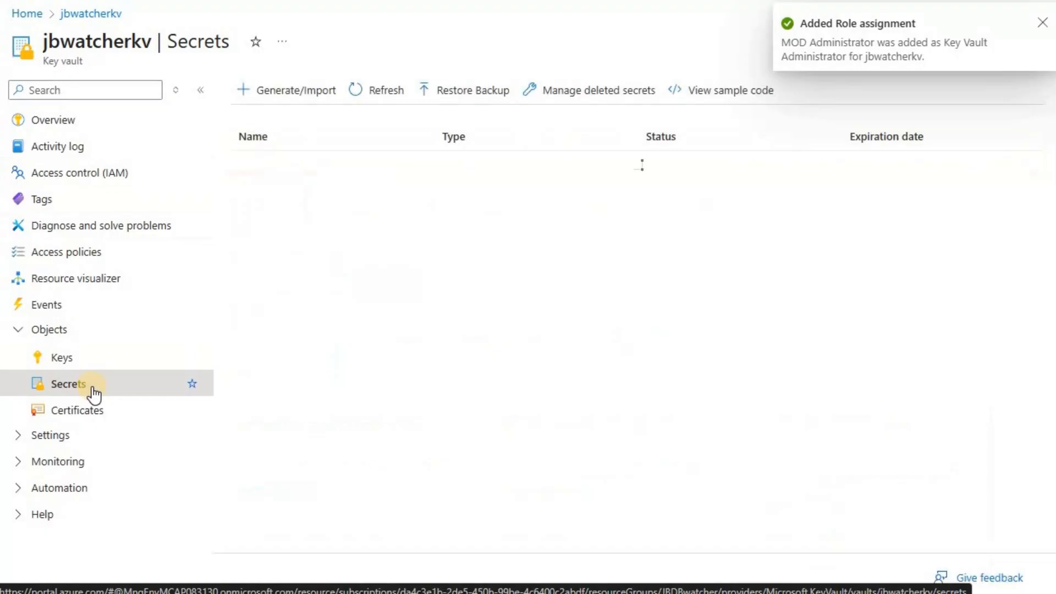
left_click(305, 97)
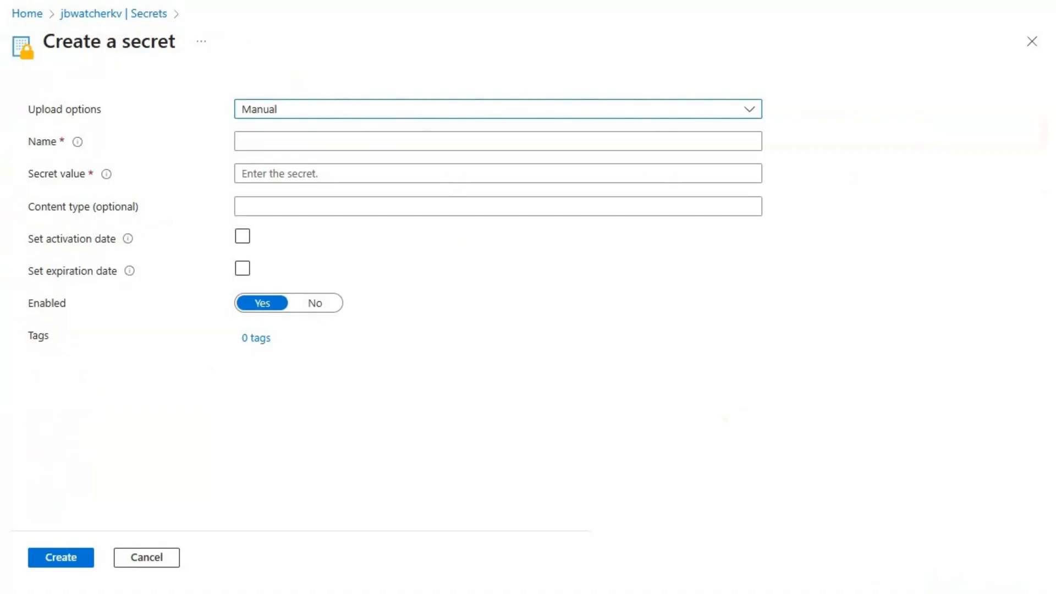
key("alt+Tab")
left_click_drag(658, 150, 843, 48)
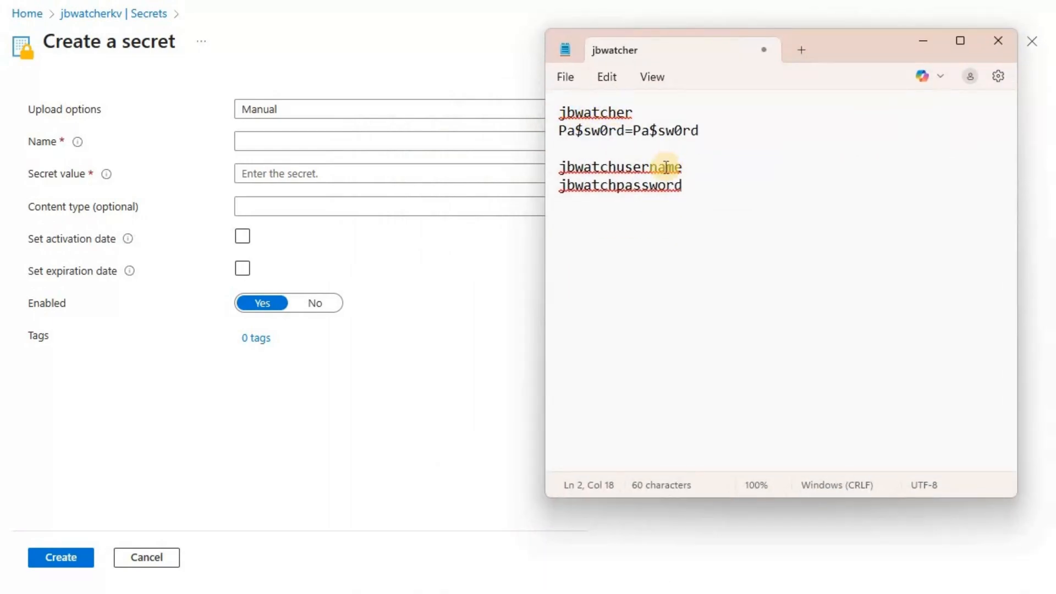
double_click(638, 168)
key("ctrl+c")
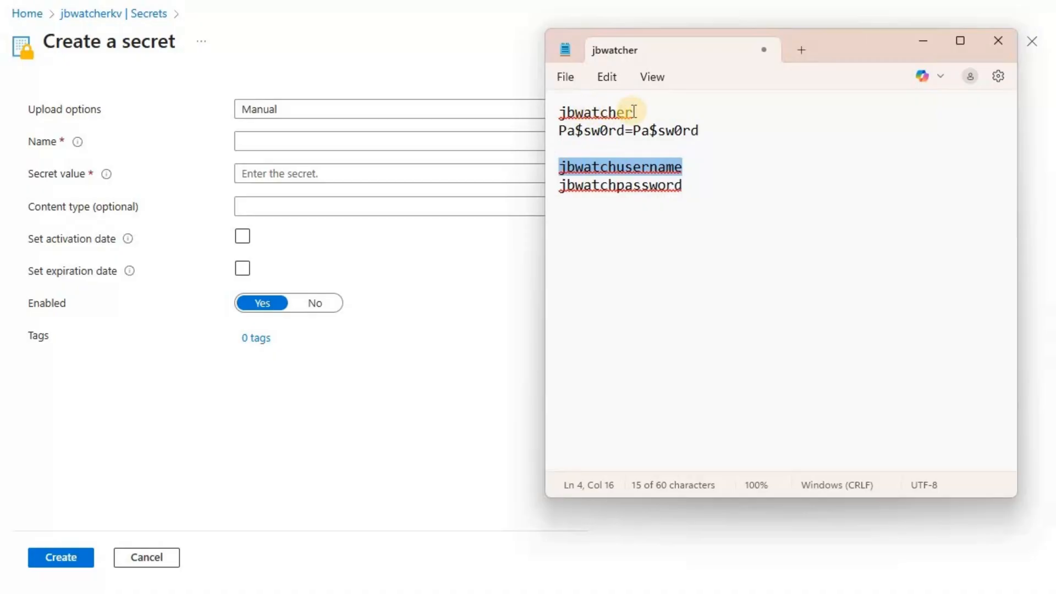
left_click(348, 144)
key("ctrl+v")
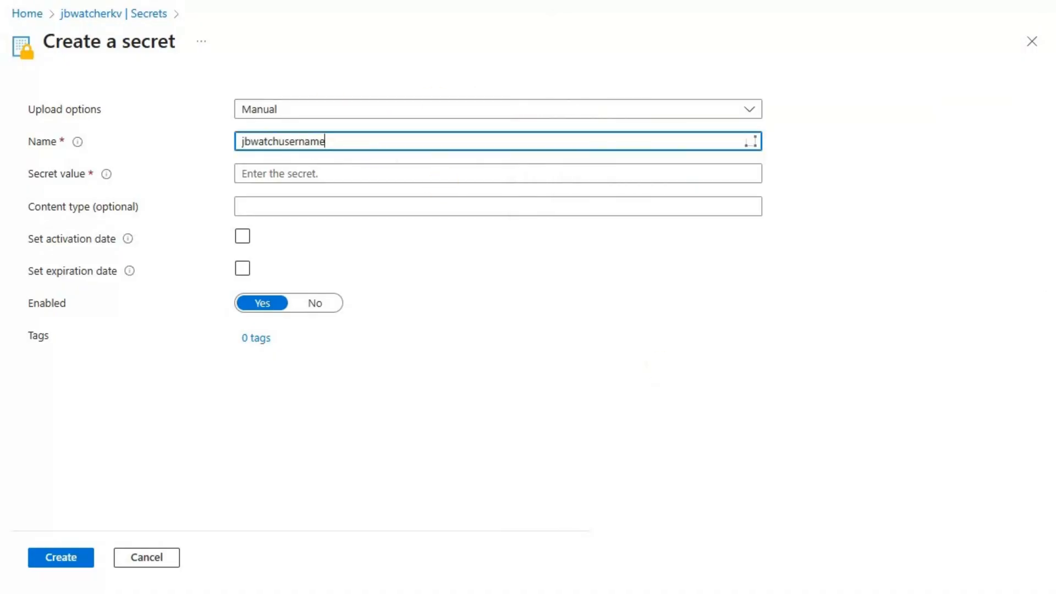
- Copy the login username from the Notepad note and paste it into the Secret value field
key("alt+Tab")
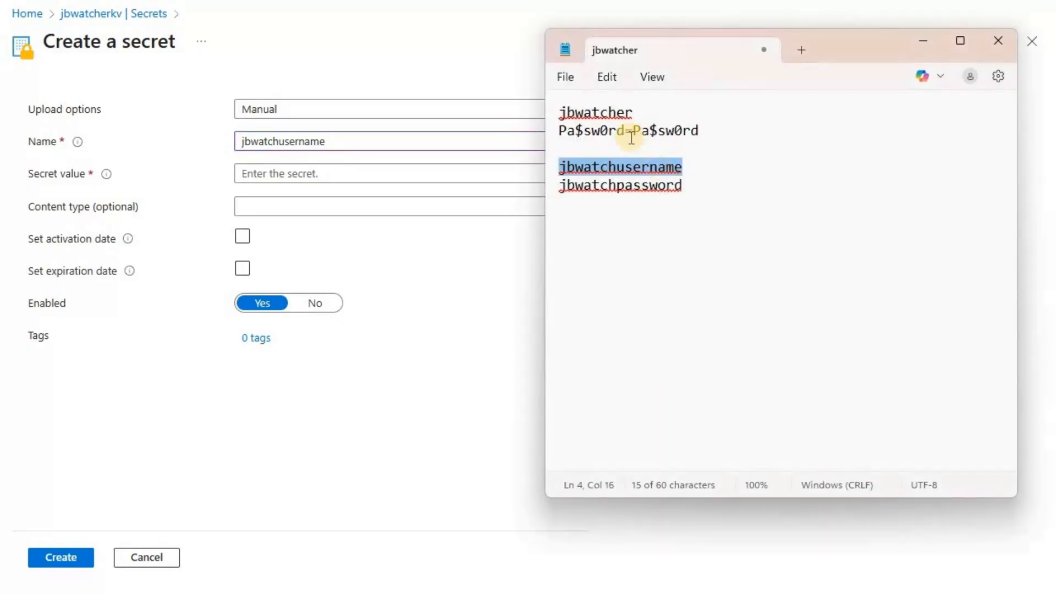
double_click(599, 114)
left_click(302, 168)
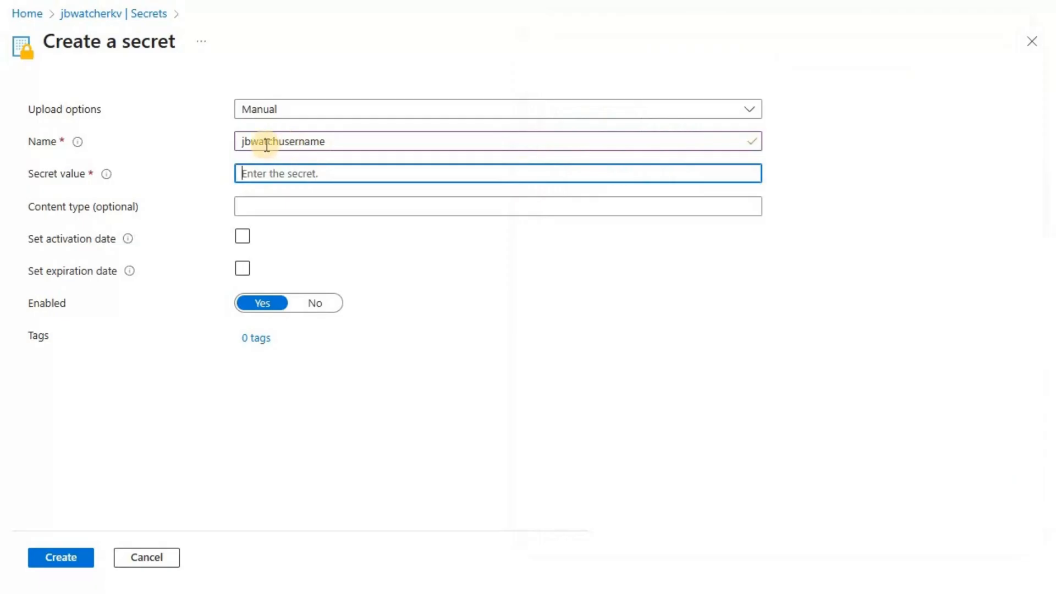
key("ctrl+v")
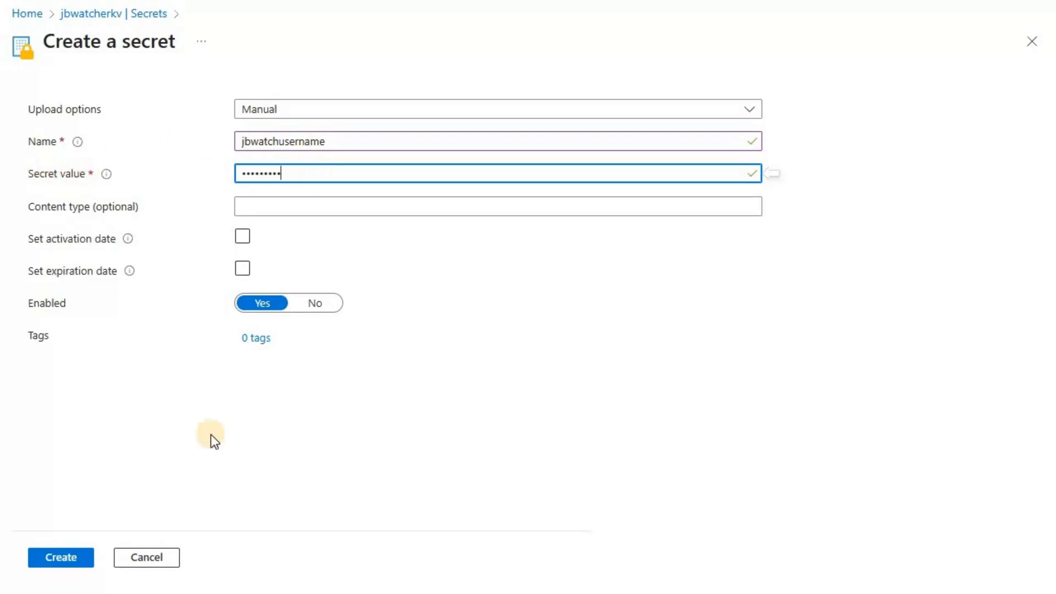
- Create the jbwatchusername secret, and start another manual secret named jbwatchpassword, copied from the Notepad note
left_click(77, 555)
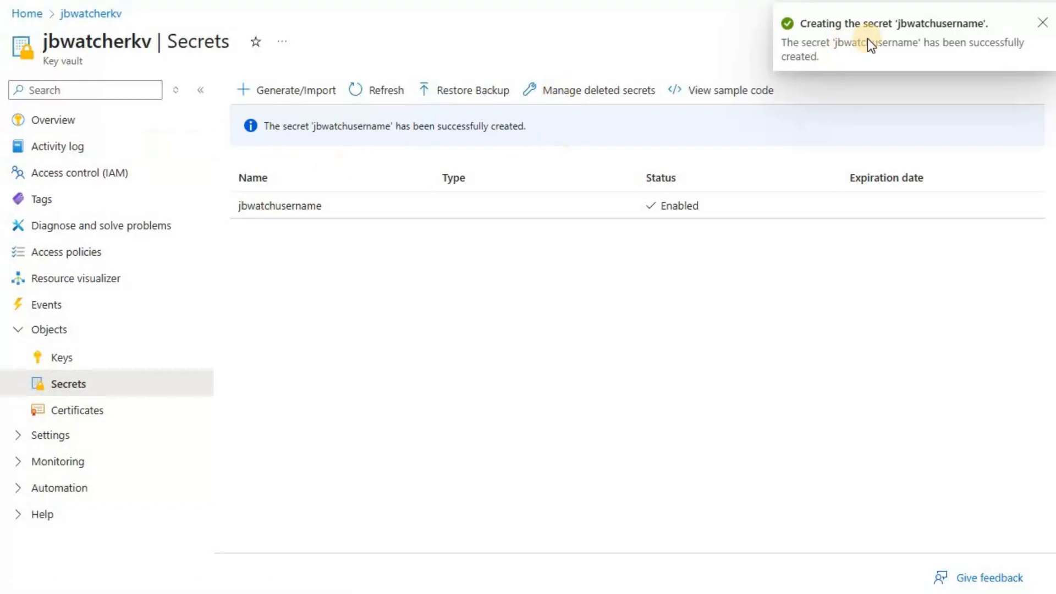
left_click(285, 92)
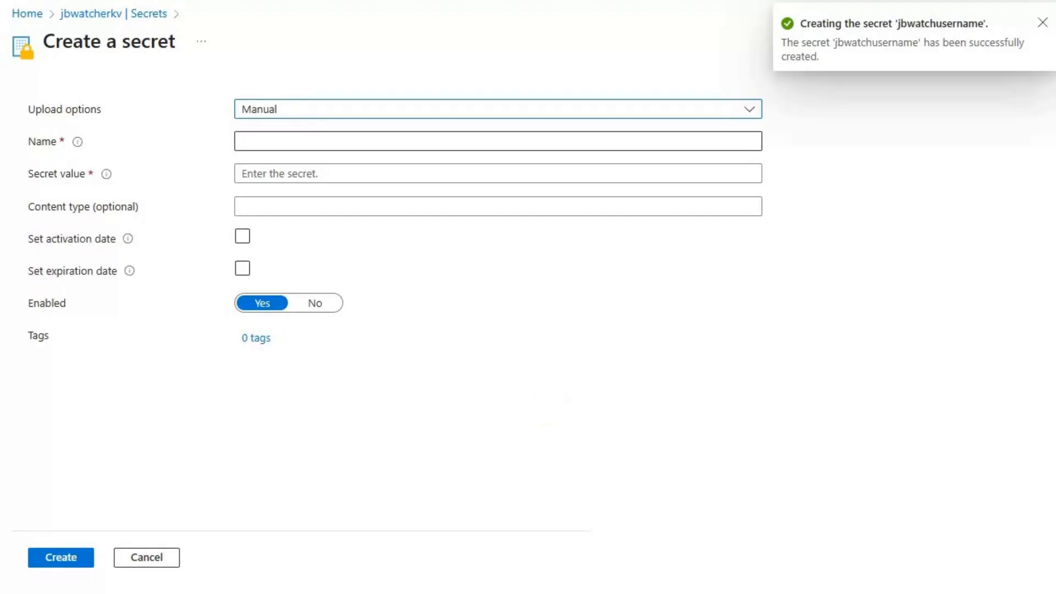
key("alt+Tab")
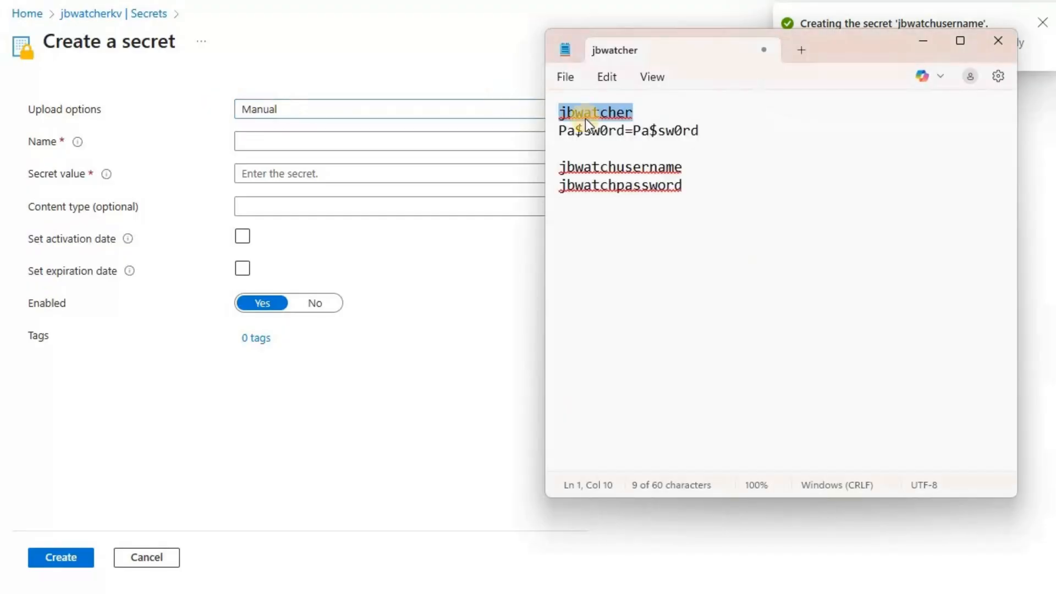
double_click(670, 182)
key("ctrl+c")
left_click(240, 139)
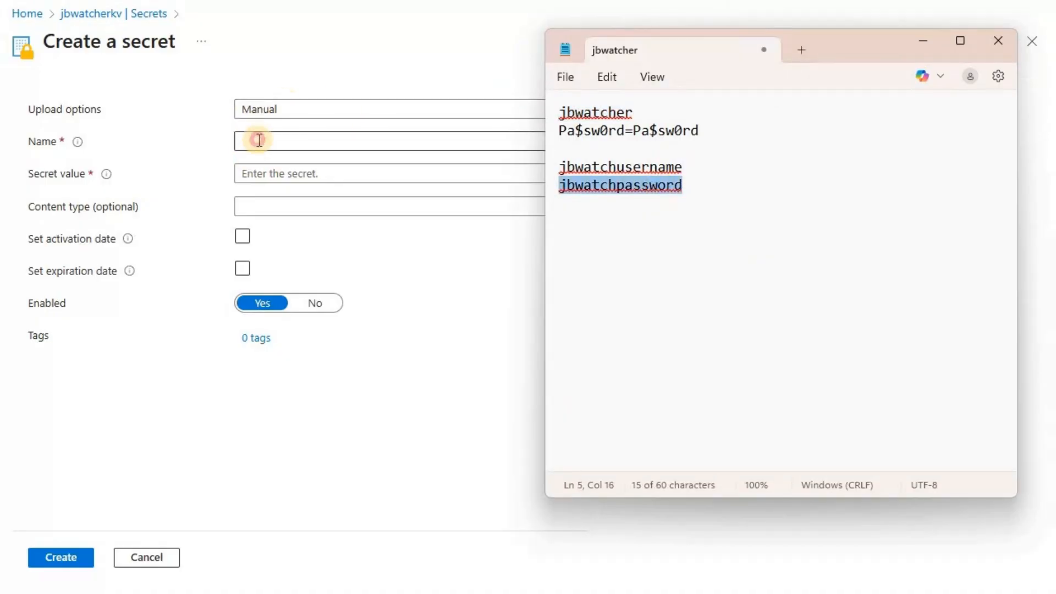
key("ctrl+v")
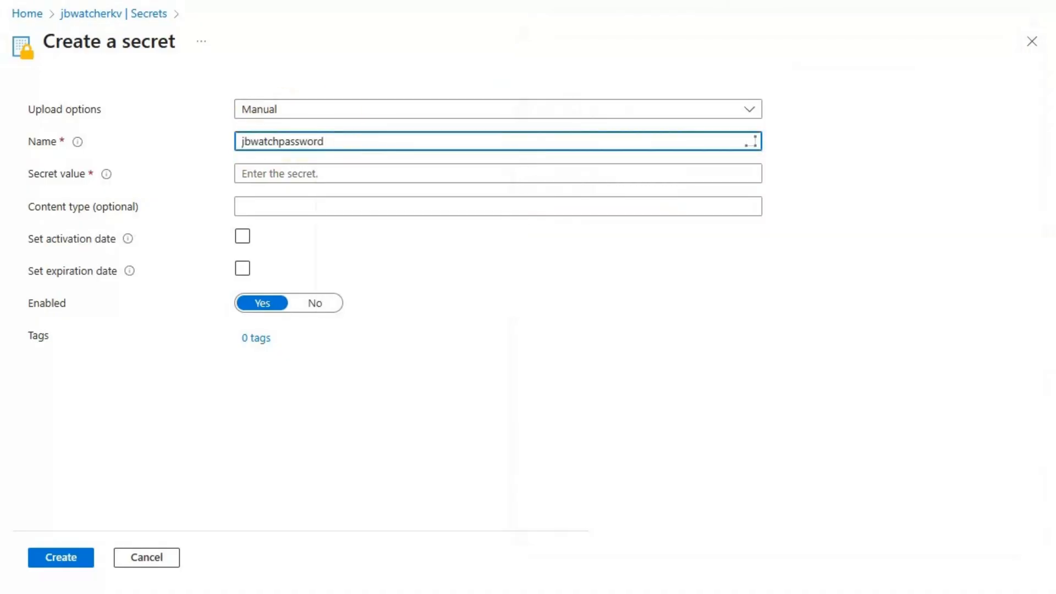
- Copy the login password from the Notepad note into the Secret value field and create the jbwatchpassword secret
key("alt+Tab")
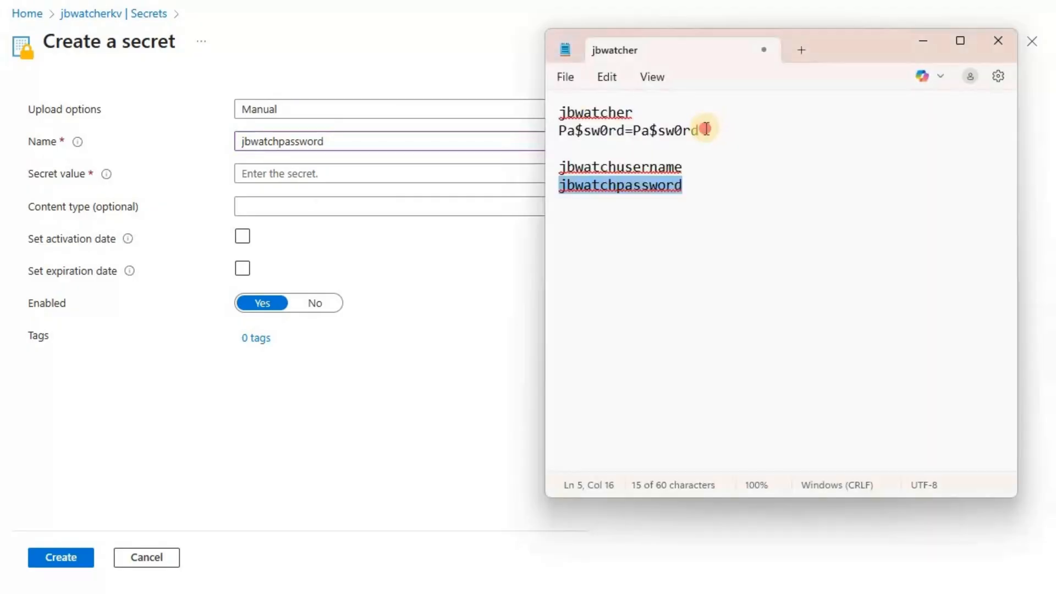
left_click_drag(561, 119, 553, 136)
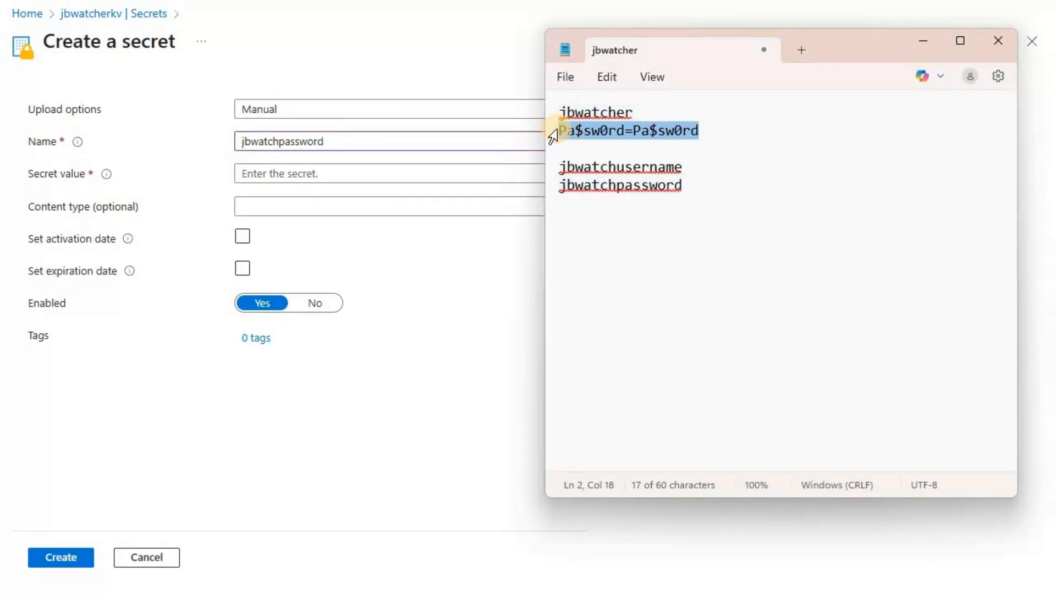
left_click(341, 173)
key("ctrl+v")
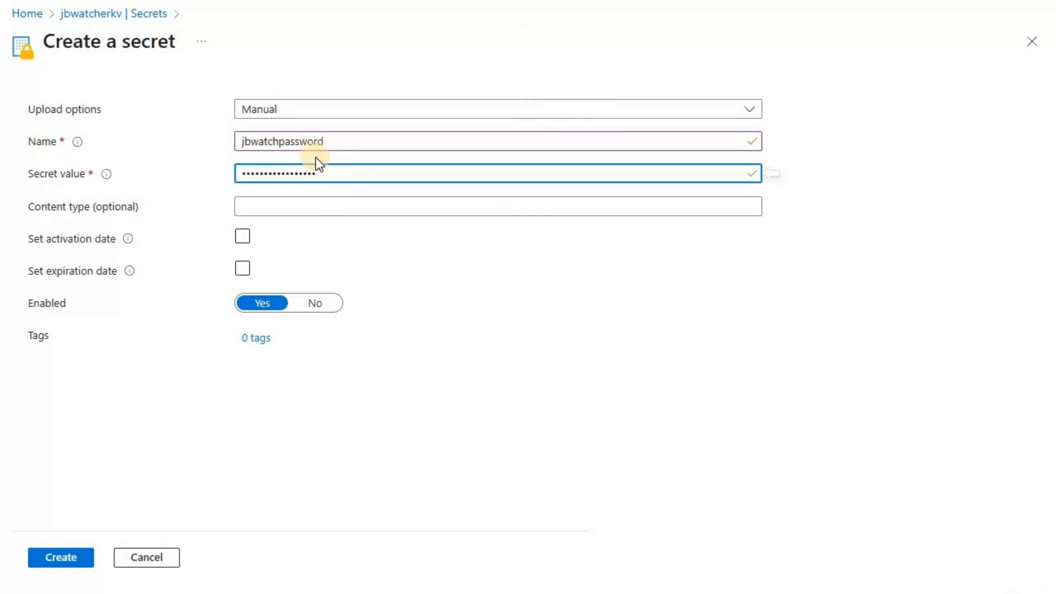
left_click(73, 557)
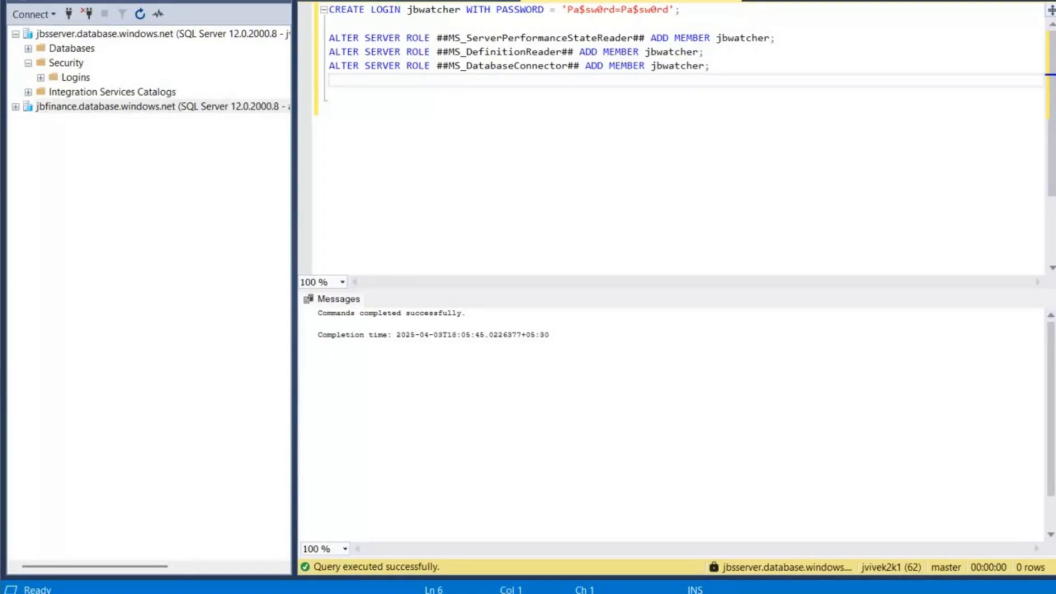
- Check the credentials note in Notepad and refresh the list of secrets in the jbwatcherkv vault
key("alt+Tab")
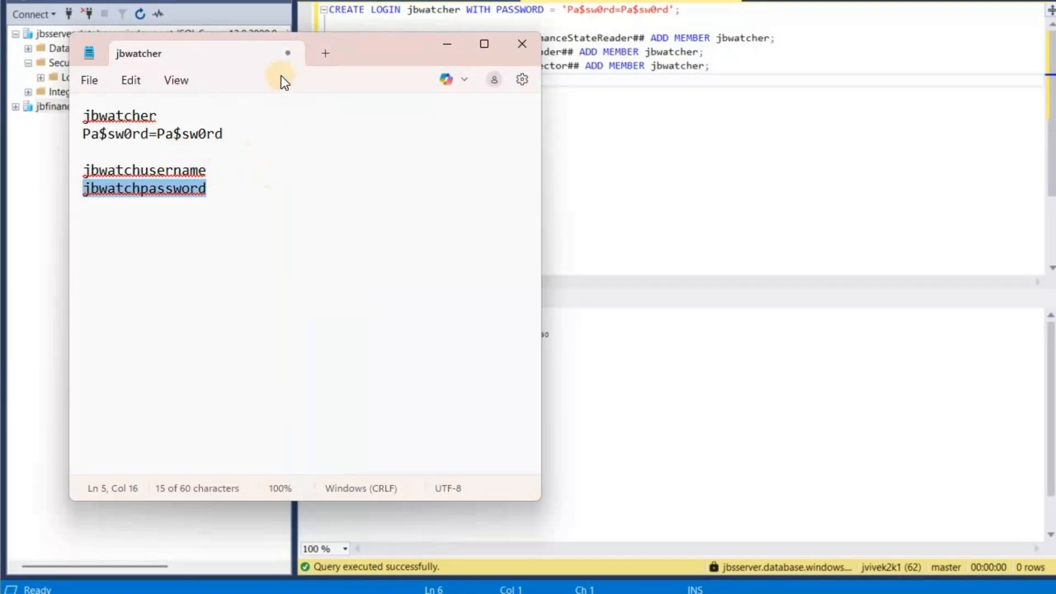
left_click_drag(580, 164, 343, 235)
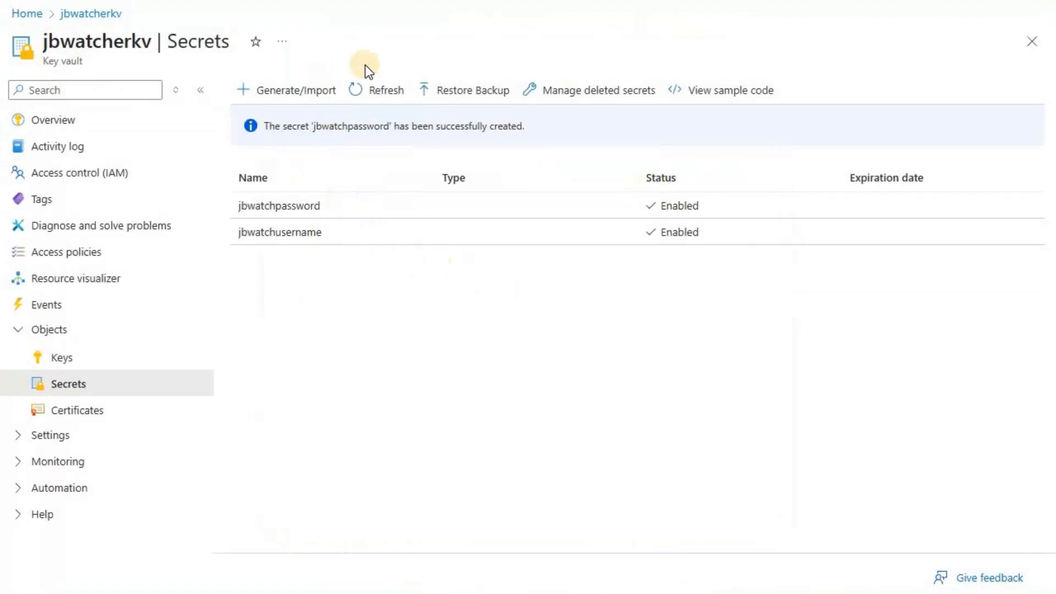
left_click(373, 88)
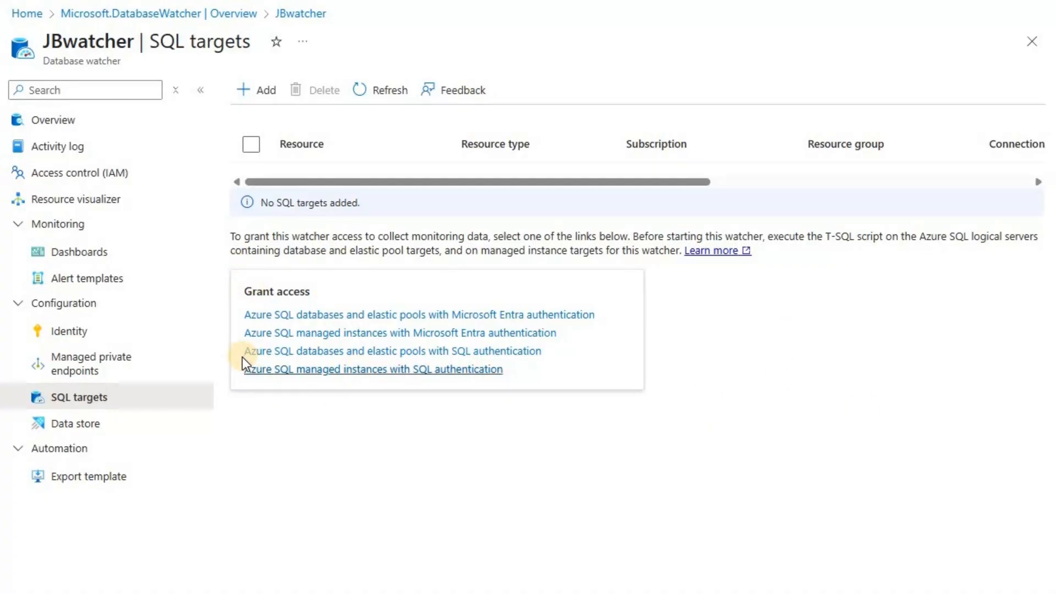
- Review the grant-access script for Azure SQL databases and elastic pools with SQL authentication, and the jbwatcher login script in SQL Server Management Studio
left_click(416, 356)
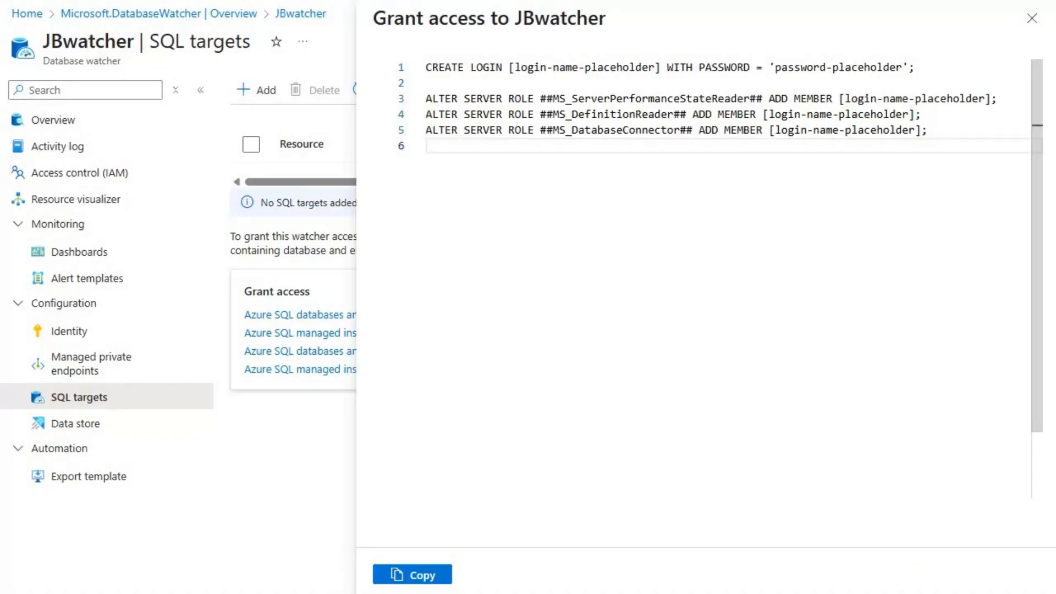
key("alt+Tab")
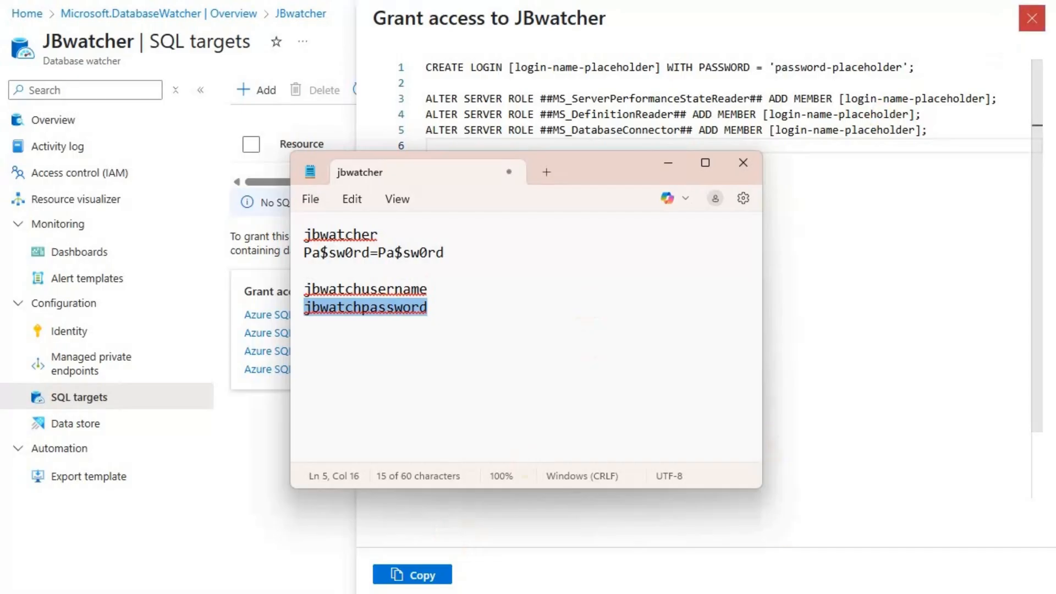
left_click(1031, 18)
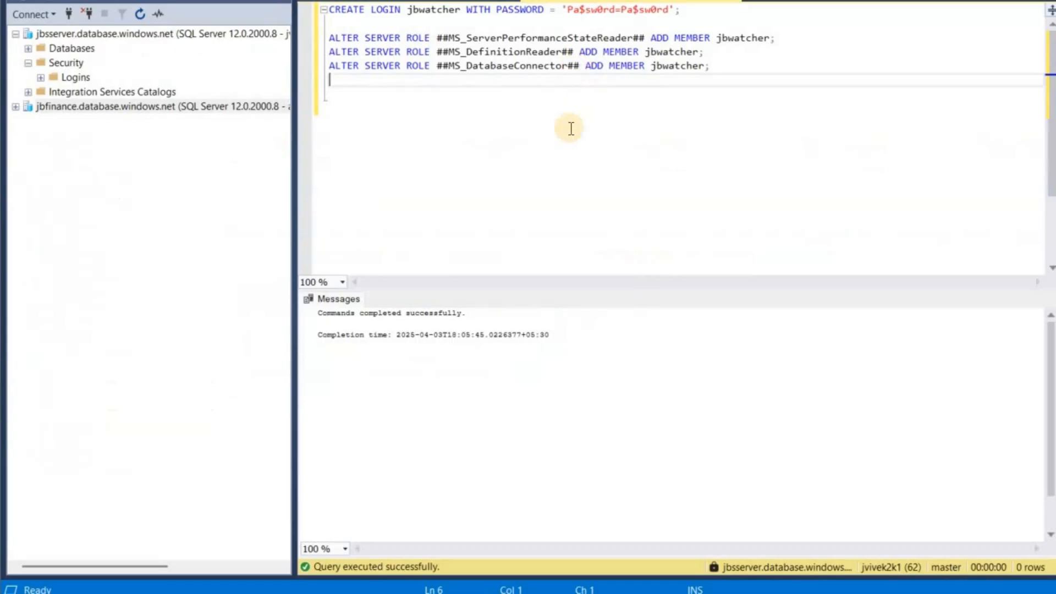
key("F5")
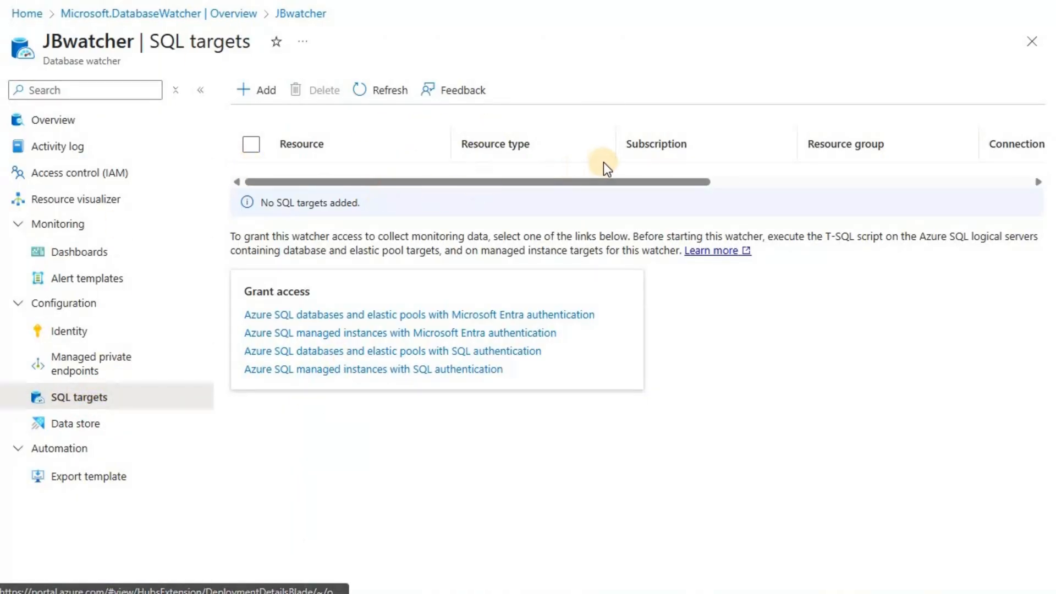
- Start adding a SQL target to JBwatcher with resource type SQL database, server jbsserver and database jbdb
left_click(266, 93)
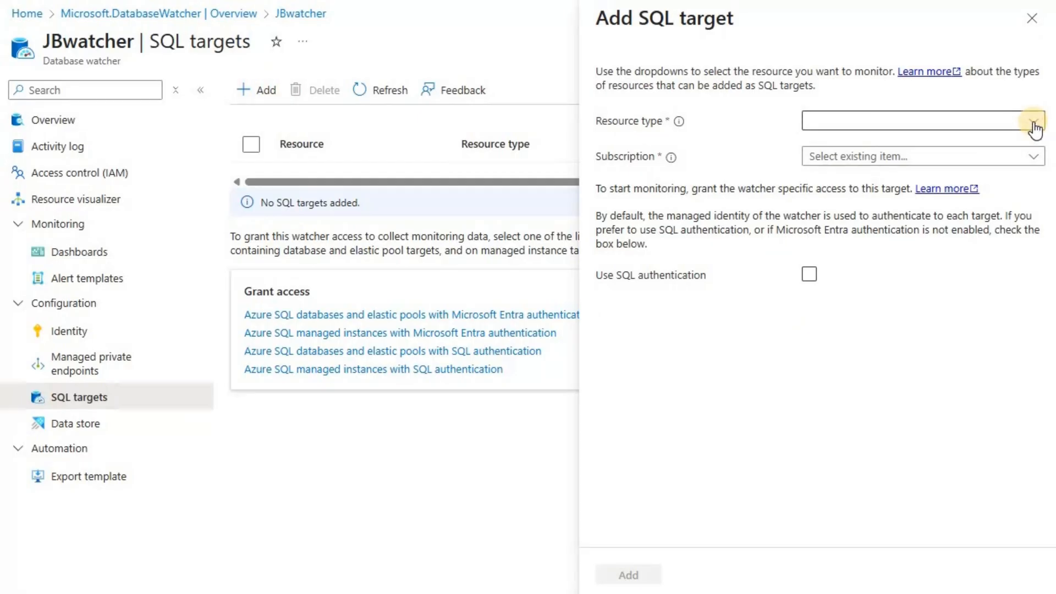
left_click(883, 122)
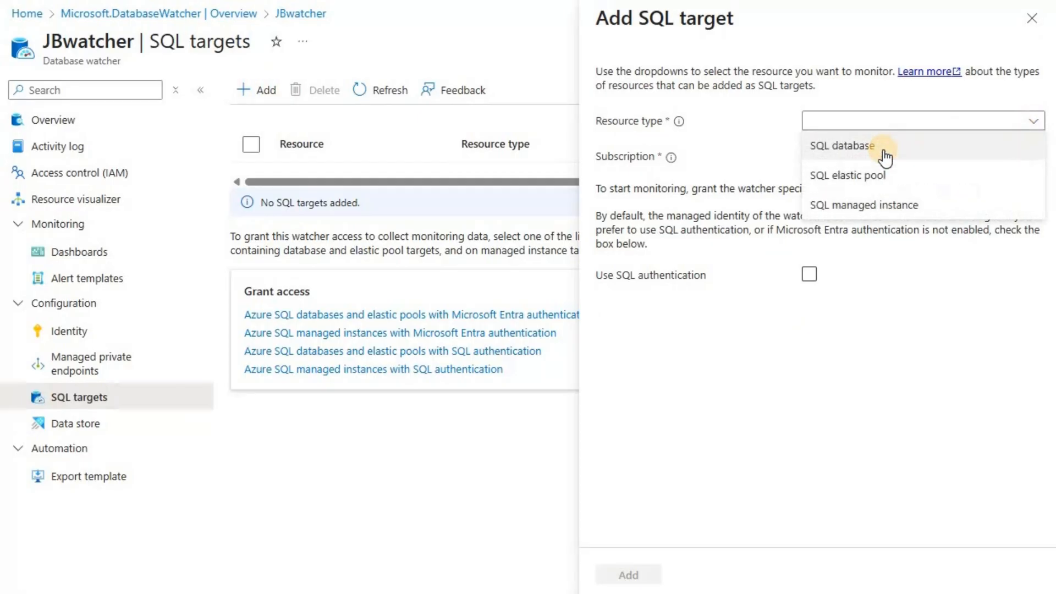
left_click(885, 158)
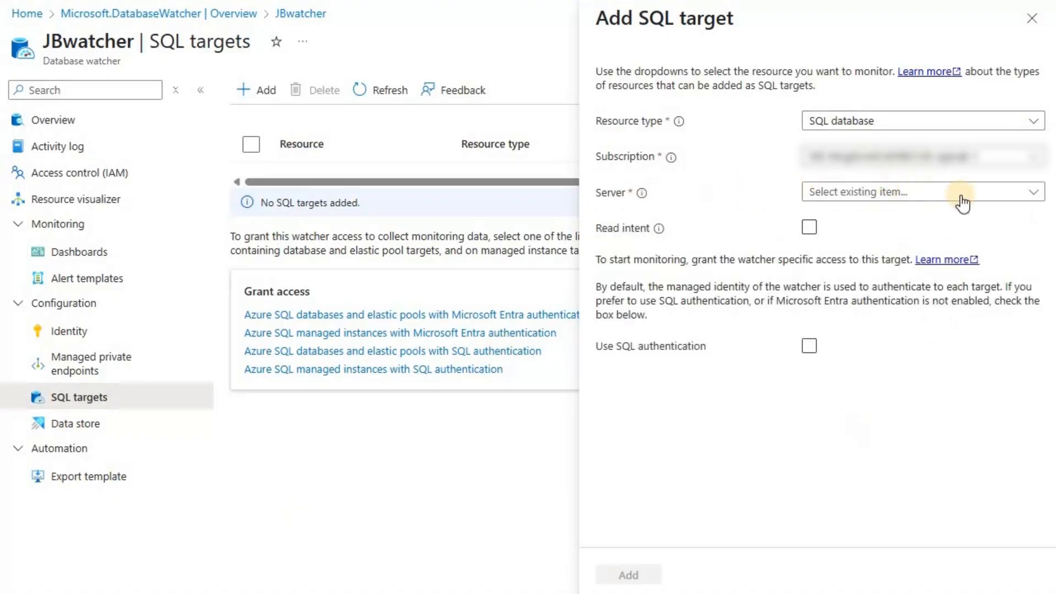
left_click(1037, 197)
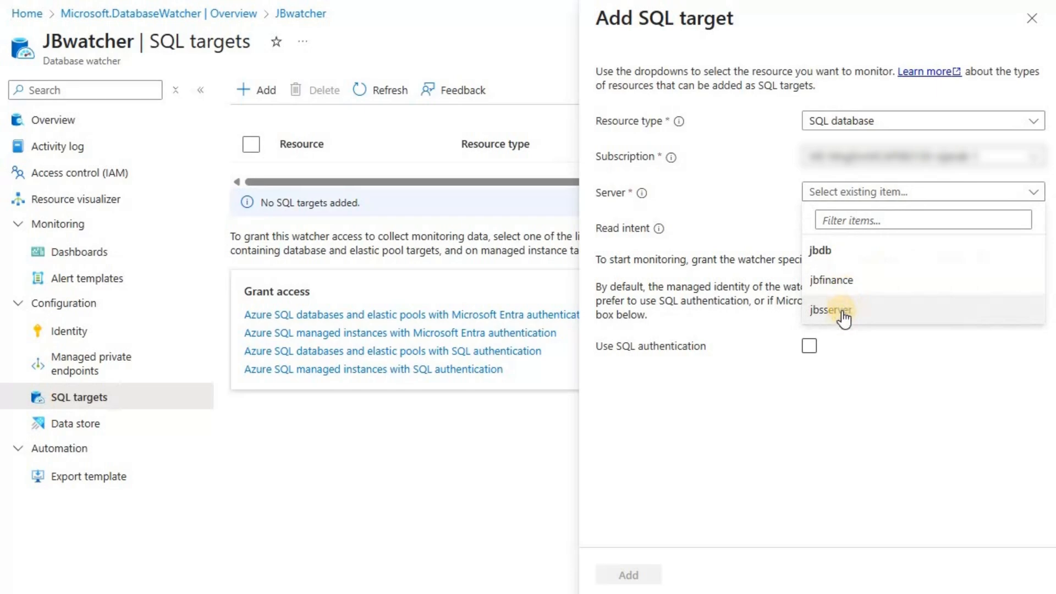
left_click(841, 311)
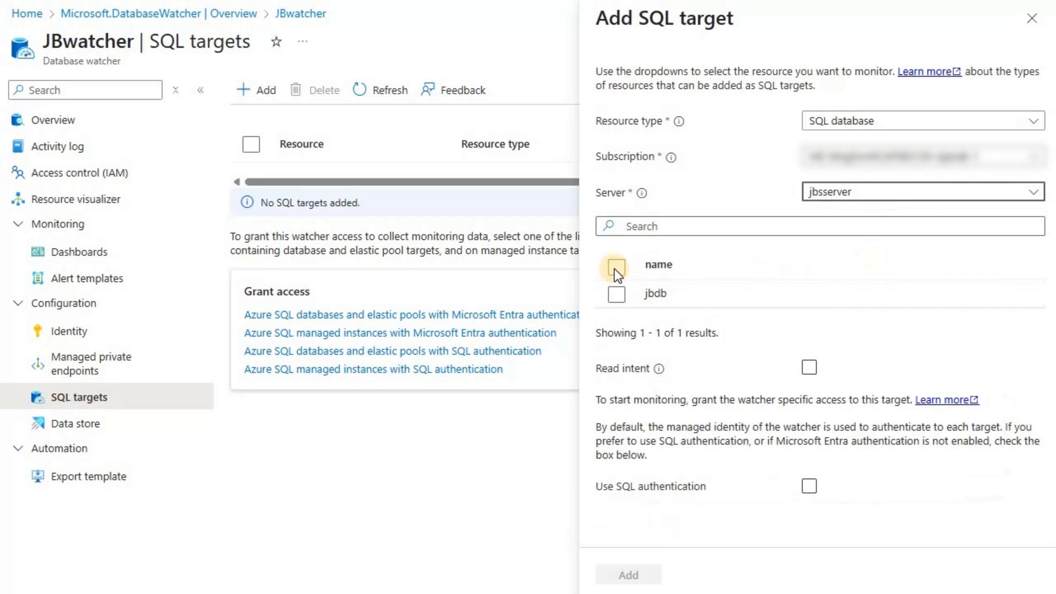
left_click(616, 267)
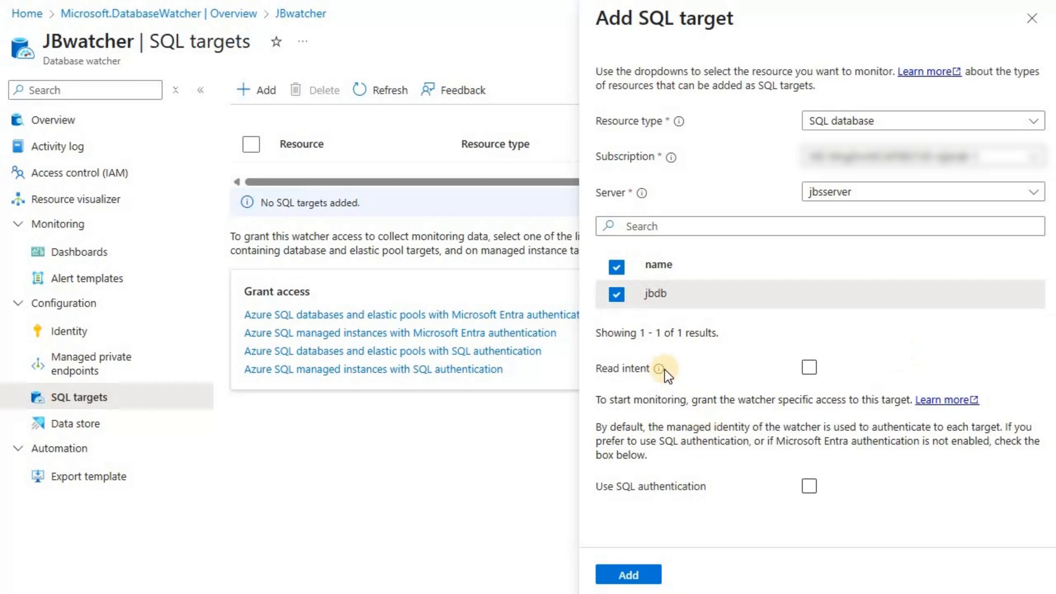
- Enable SQL authentication for the target, and choose resource group JBDBwatcher and key vault jbwatcherkv for its credentials
mouse_move(658, 370)
left_click(809, 486)
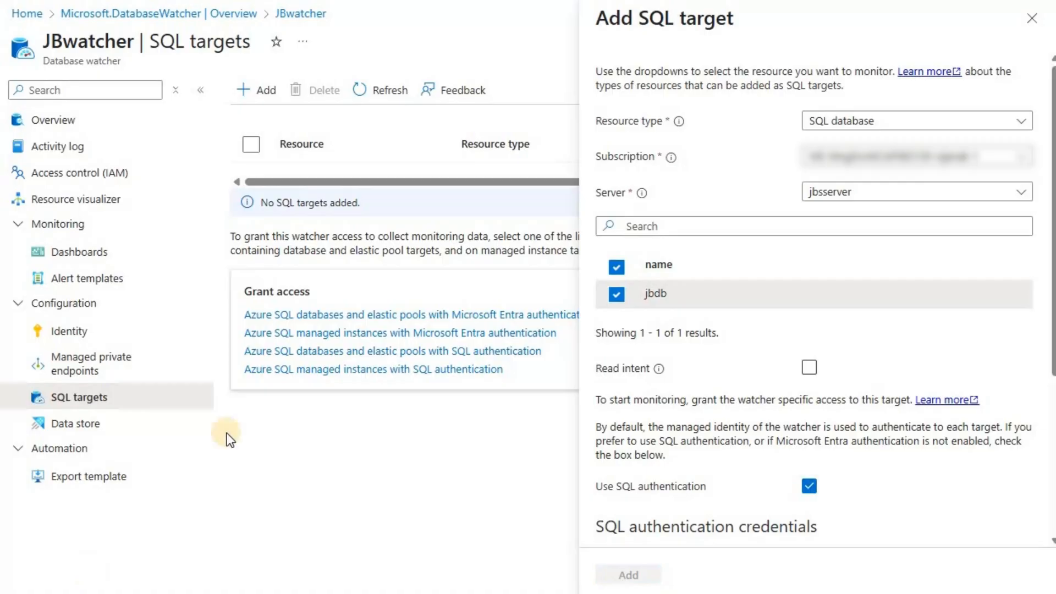
scroll(919, 263, "down", 5)
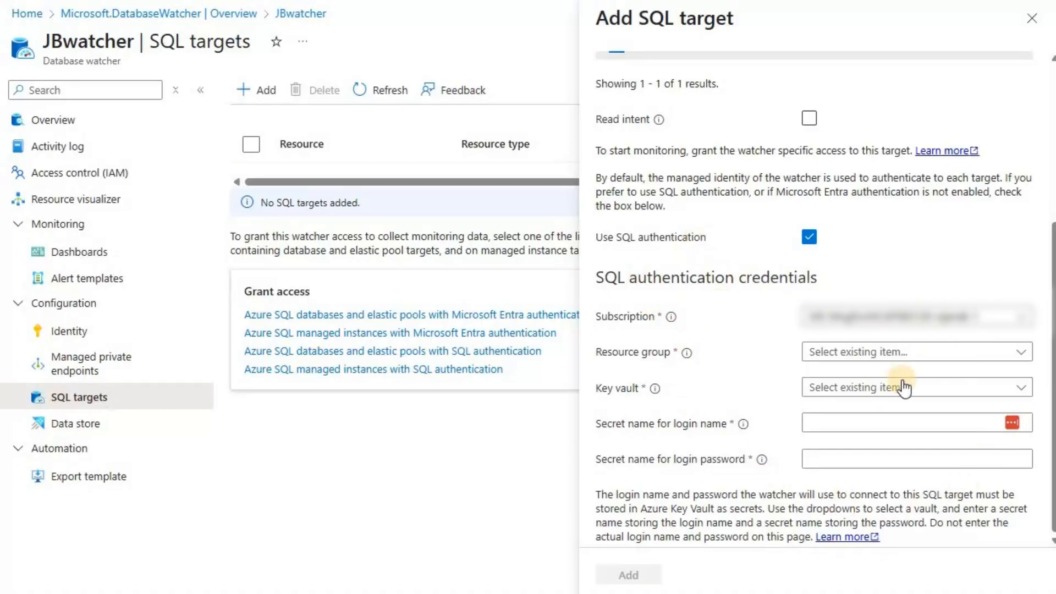
left_click(1019, 358)
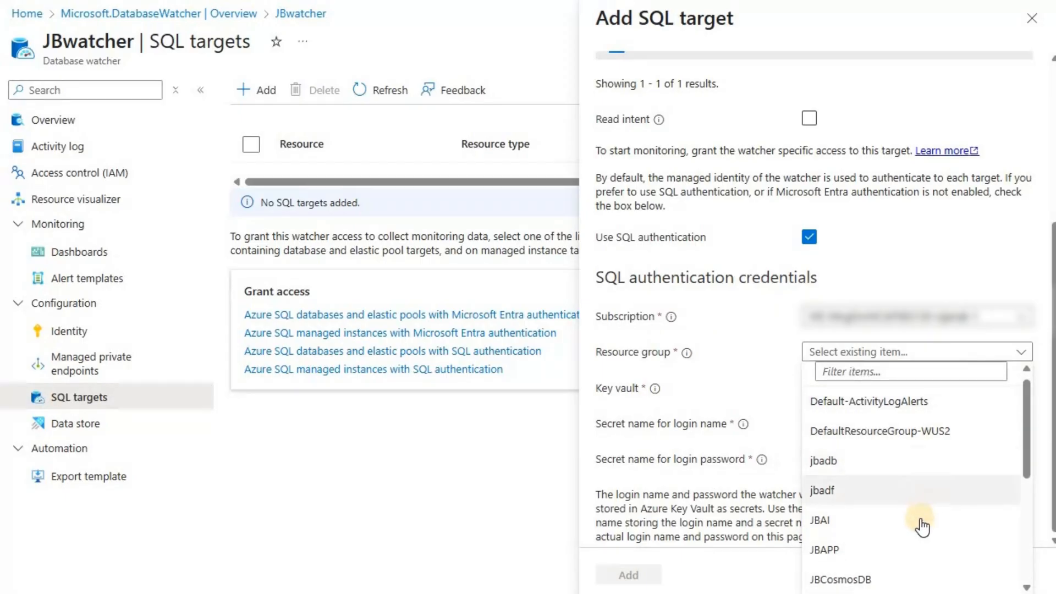
scroll(932, 514, "down", 2)
scroll(924, 532, "down", 2)
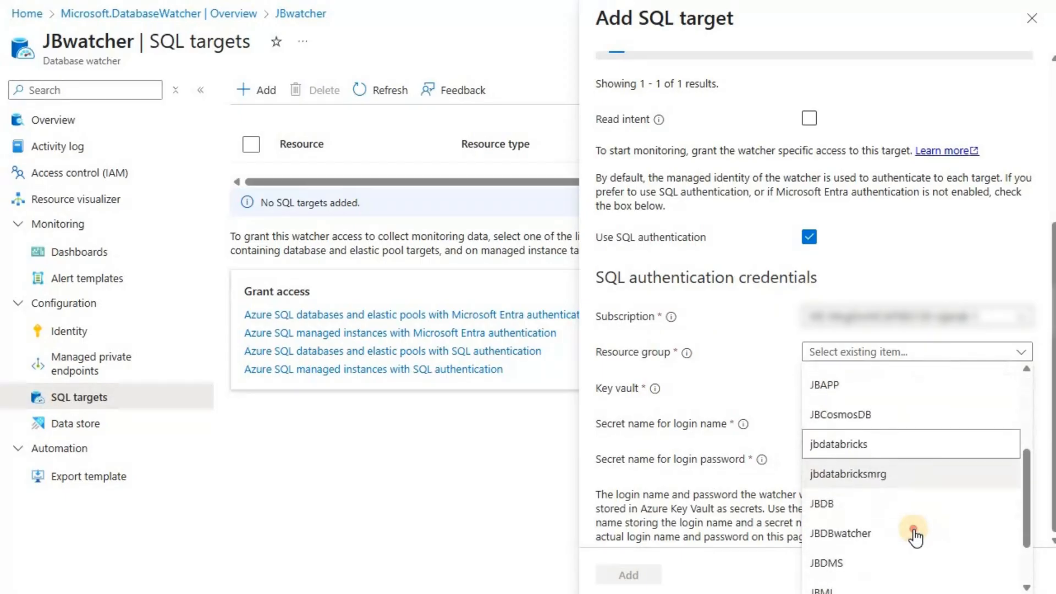
key("Return")
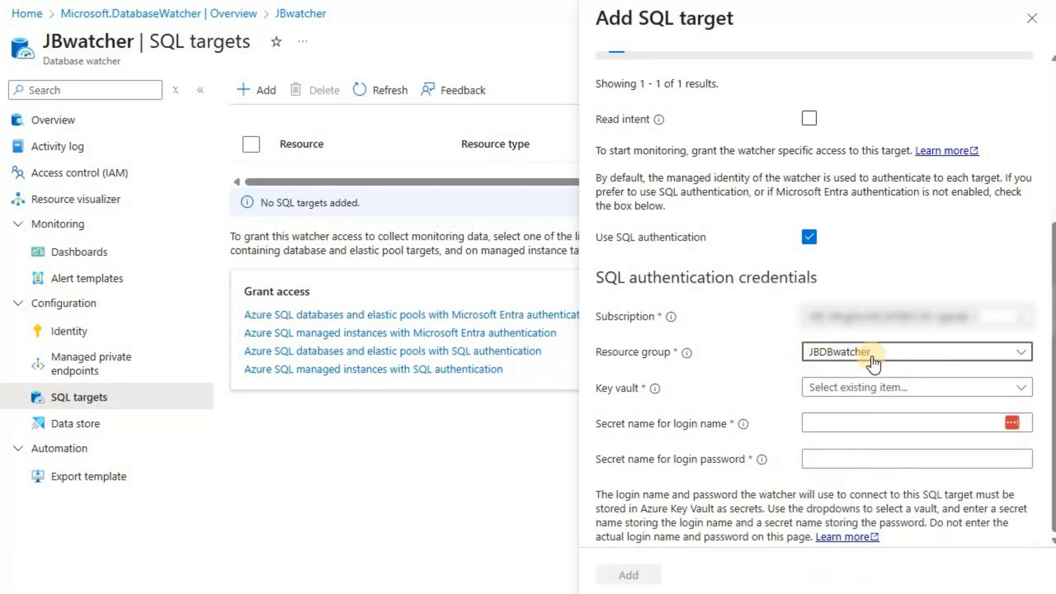
left_click(883, 394)
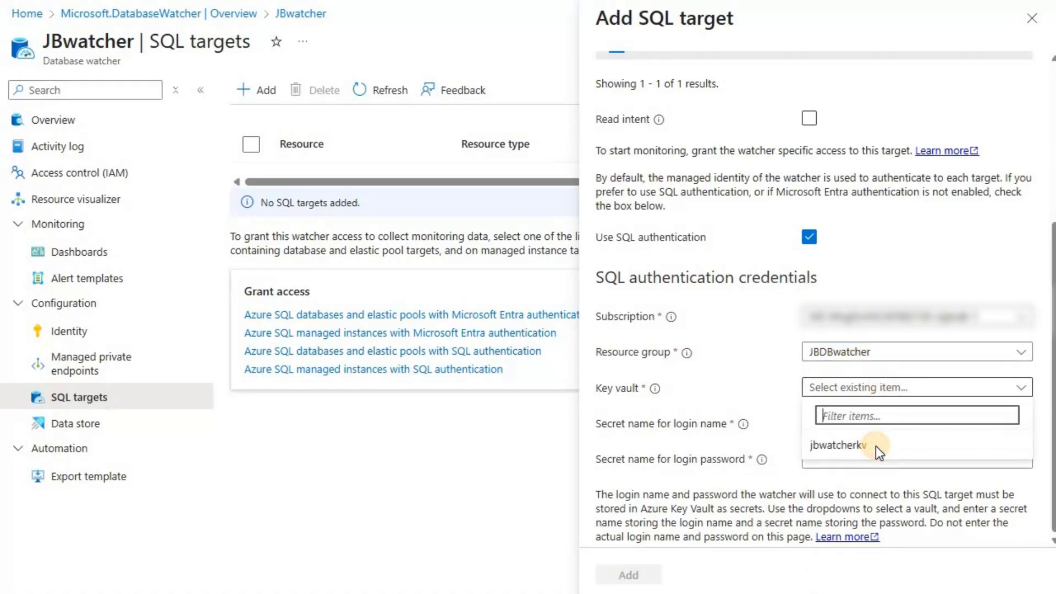
left_click(874, 443)
- Set the secret name for the login name to jbwatchusername, copied from the Notepad note
left_click(872, 423)
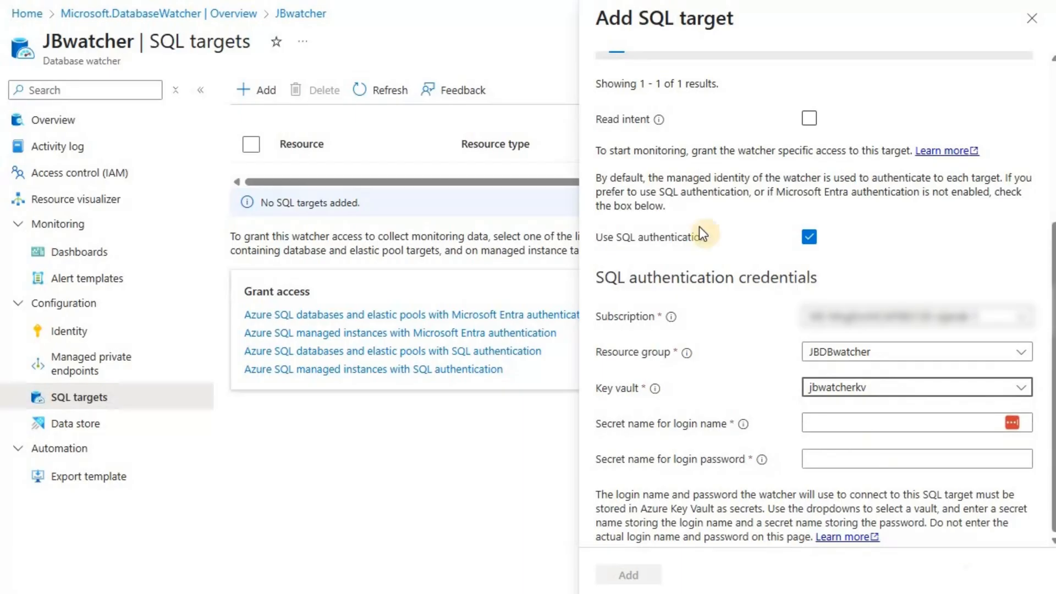
key("alt+Tab")
left_click_drag(853, 49, 378, 52)
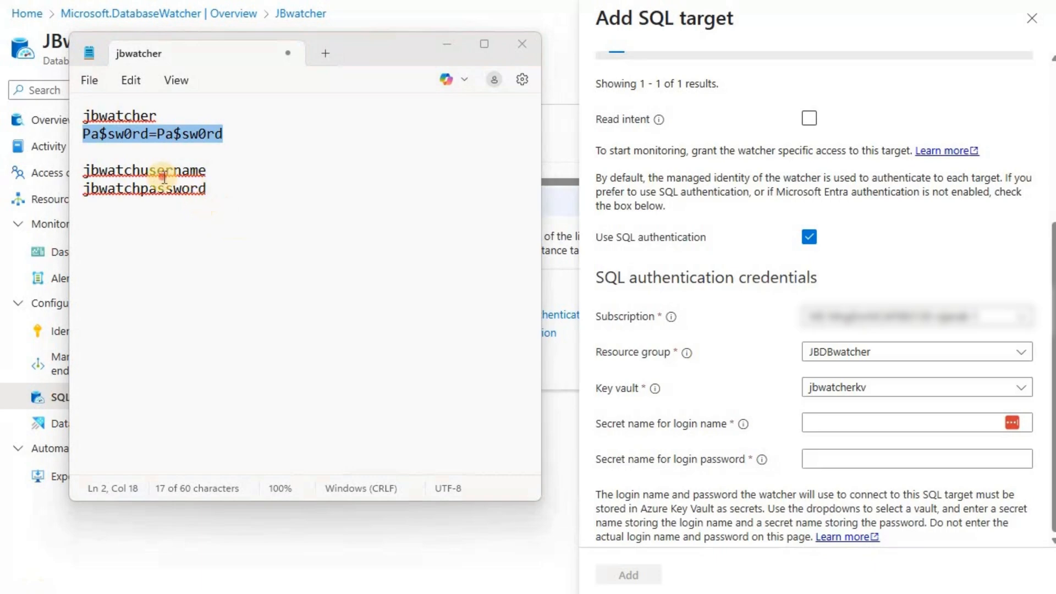
double_click(162, 170)
key("ctrl+c")
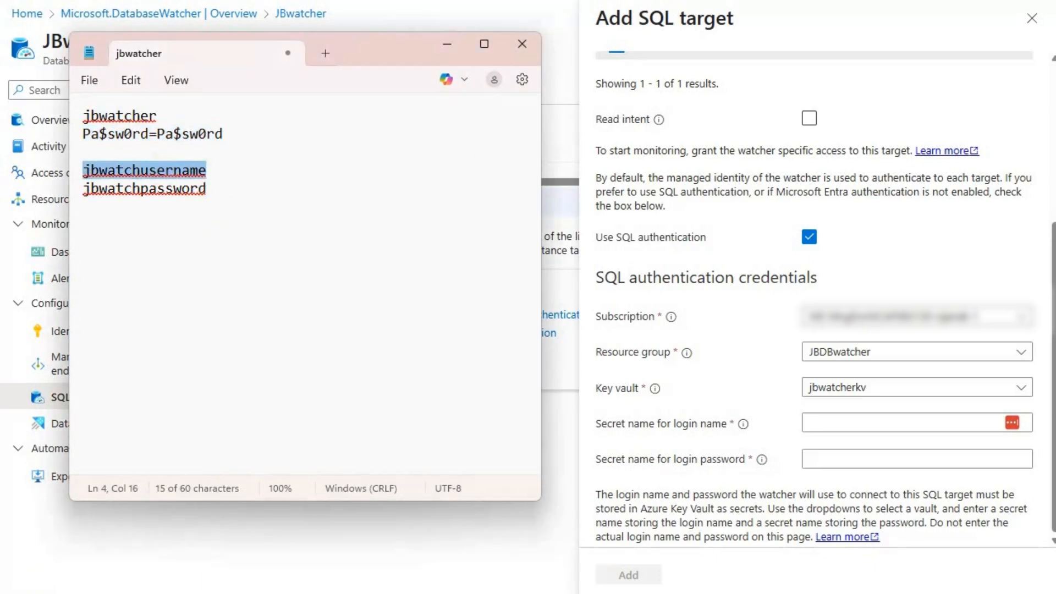
left_click(863, 420)
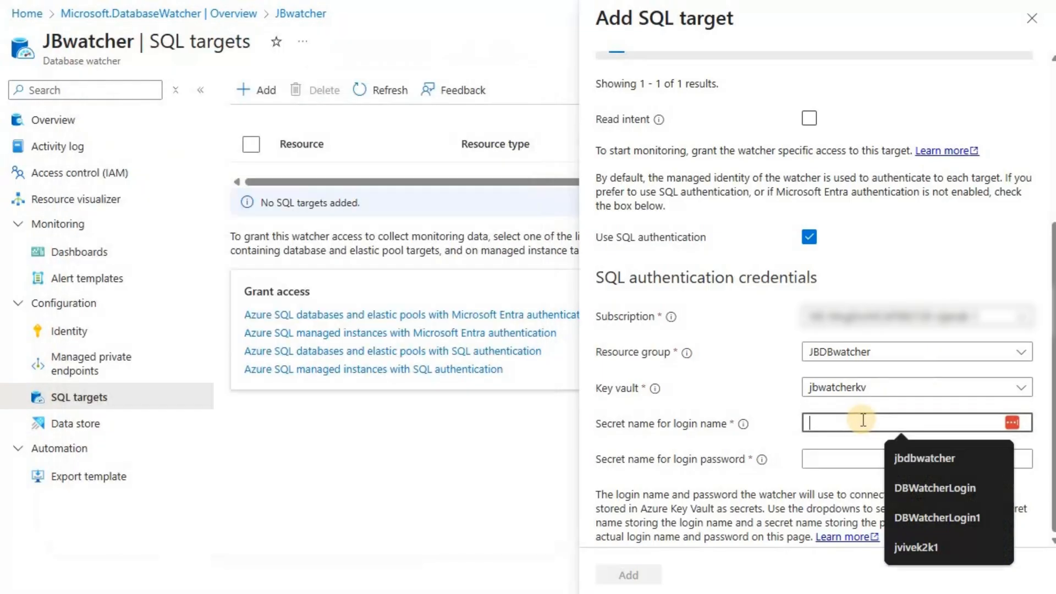
key("ctrl+v")
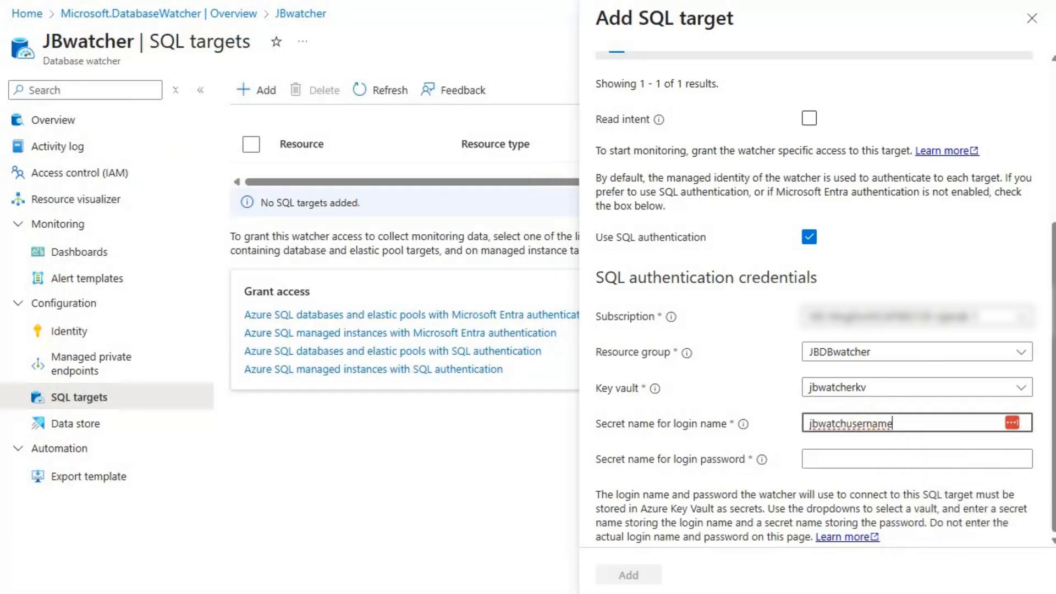
- Set the secret name for the login password to jbwatchpassword, copied from the Notepad note, and add the SQL target
key("alt+Tab")
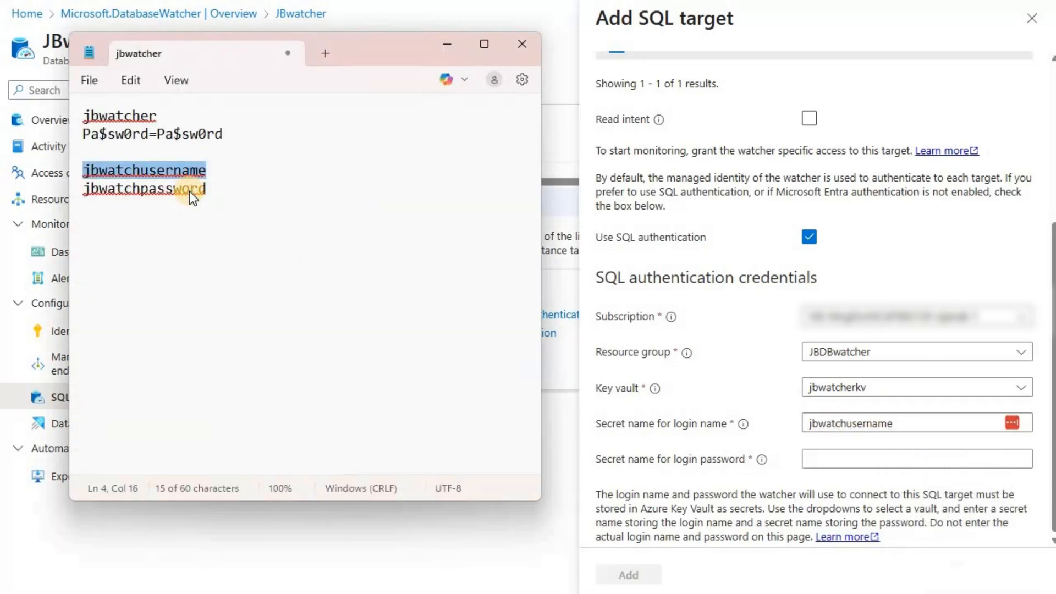
double_click(189, 190)
key("ctrl+c")
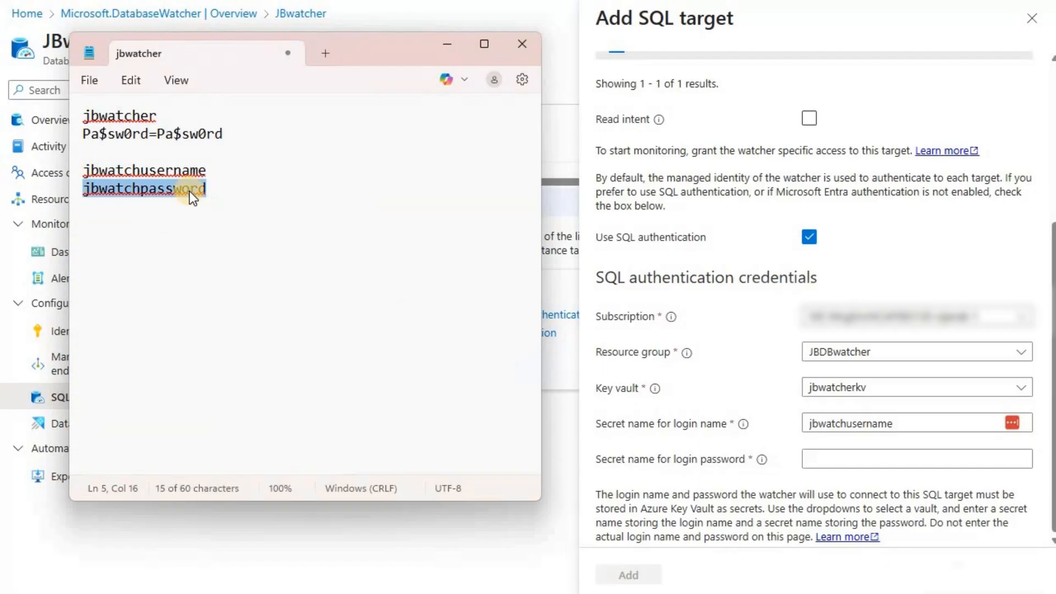
left_click(864, 460)
key("ctrl+v")
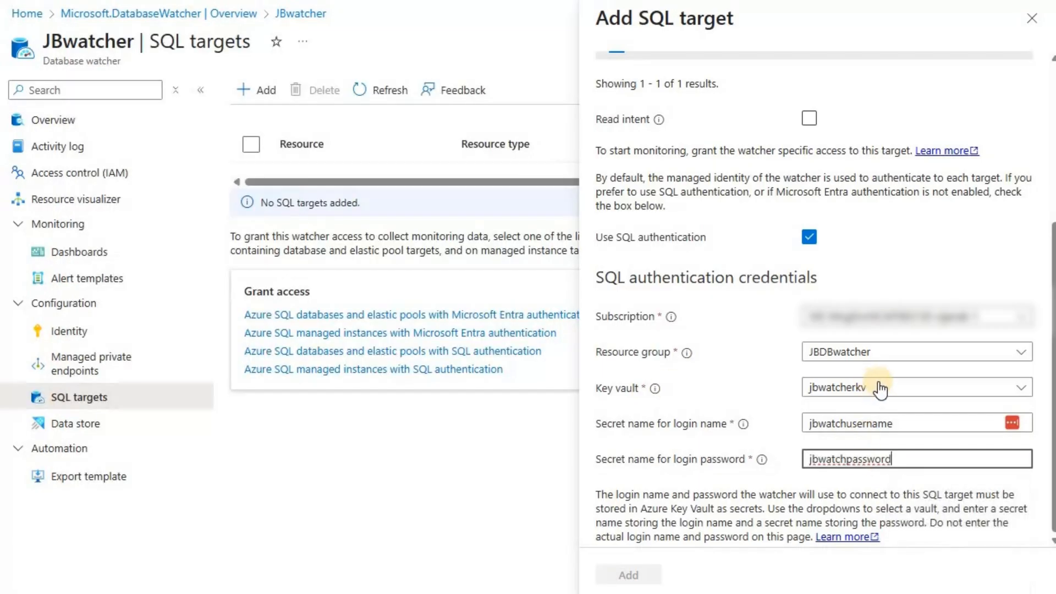
left_click(641, 575)
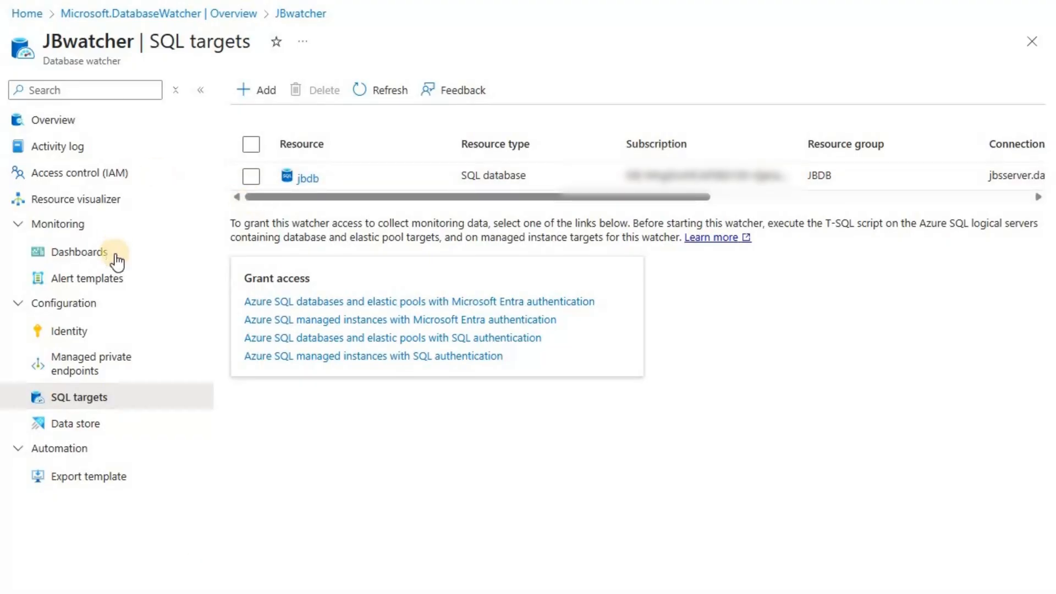
- Check the JBwatcher dashboards, then start the watcher from its overview
left_click(99, 261)
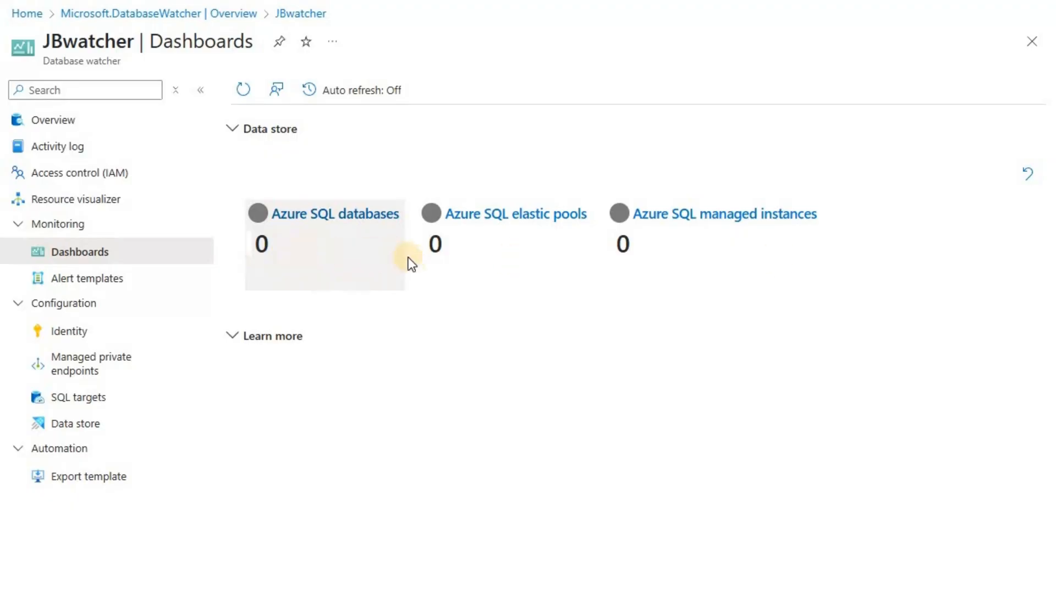
left_click(72, 124)
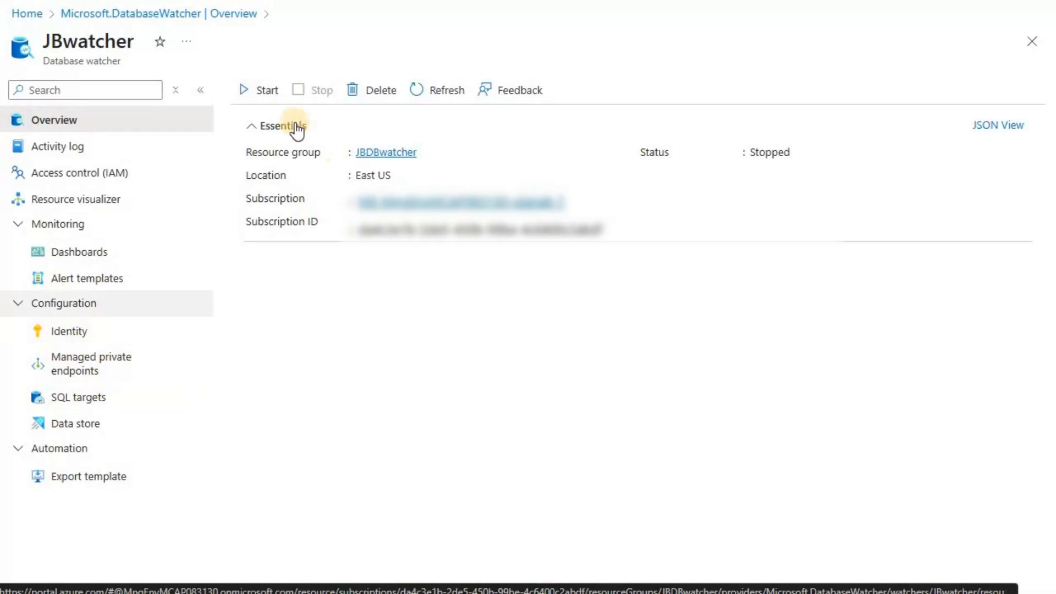
left_click(268, 89)
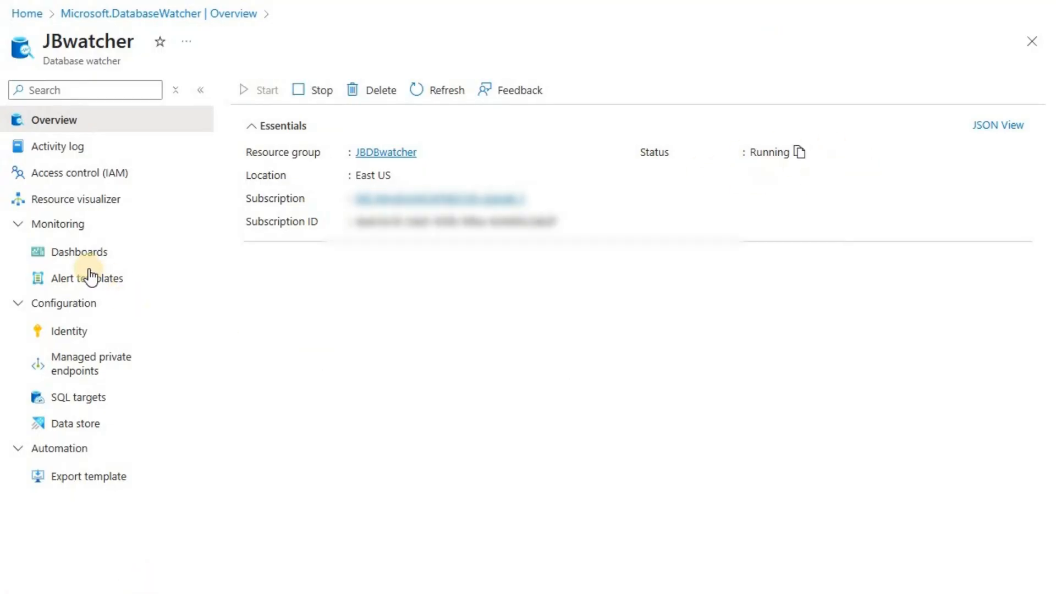
- Open the Azure SQL databases dashboard of JBwatcher and examine the CPU heatmap for jbdb on jbsserver
left_click(72, 260)
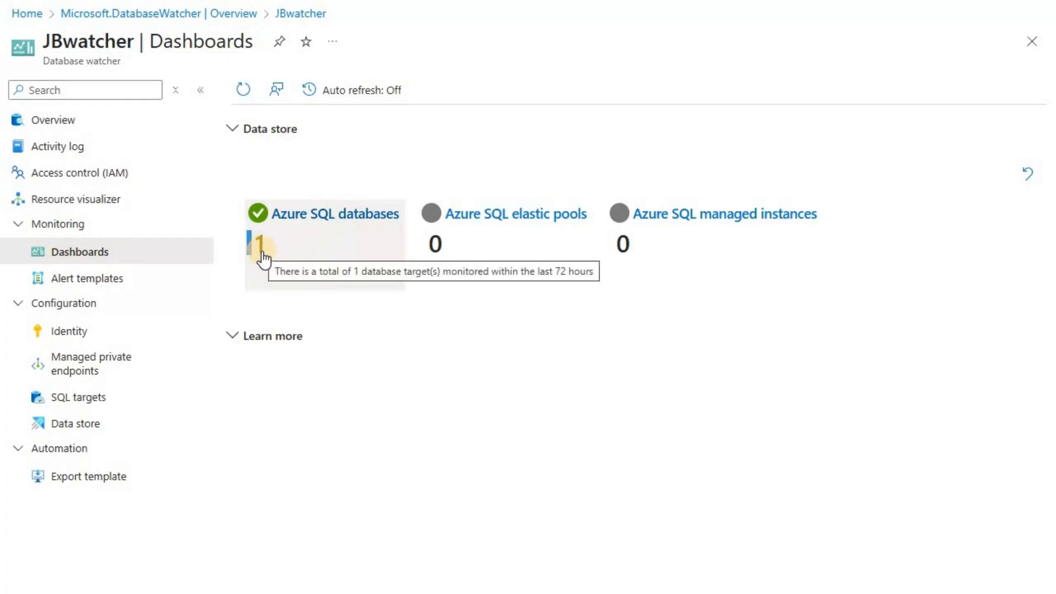
left_click(336, 214)
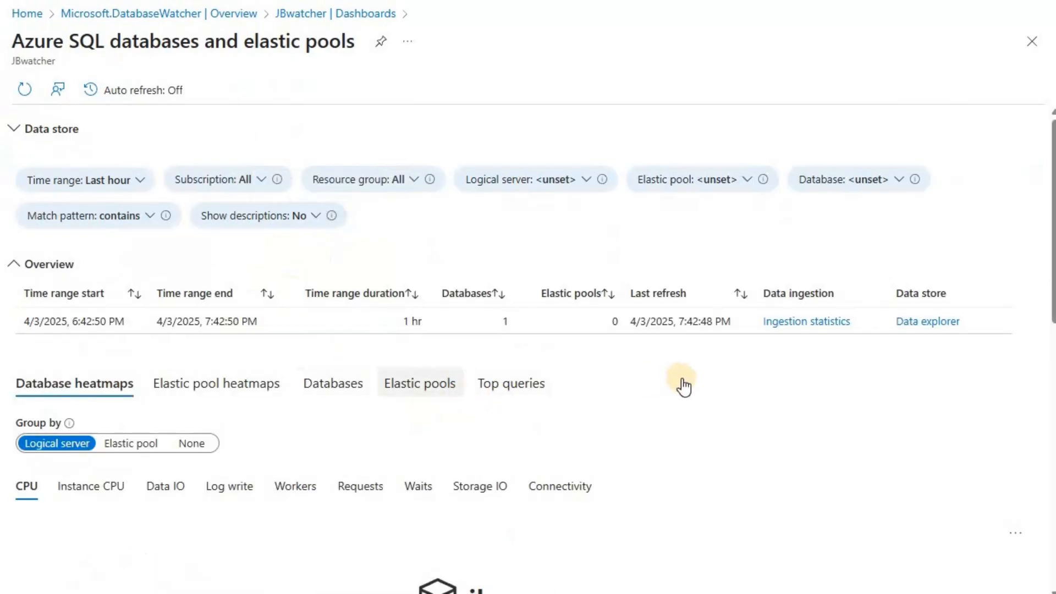
scroll(682, 382, "down", 10)
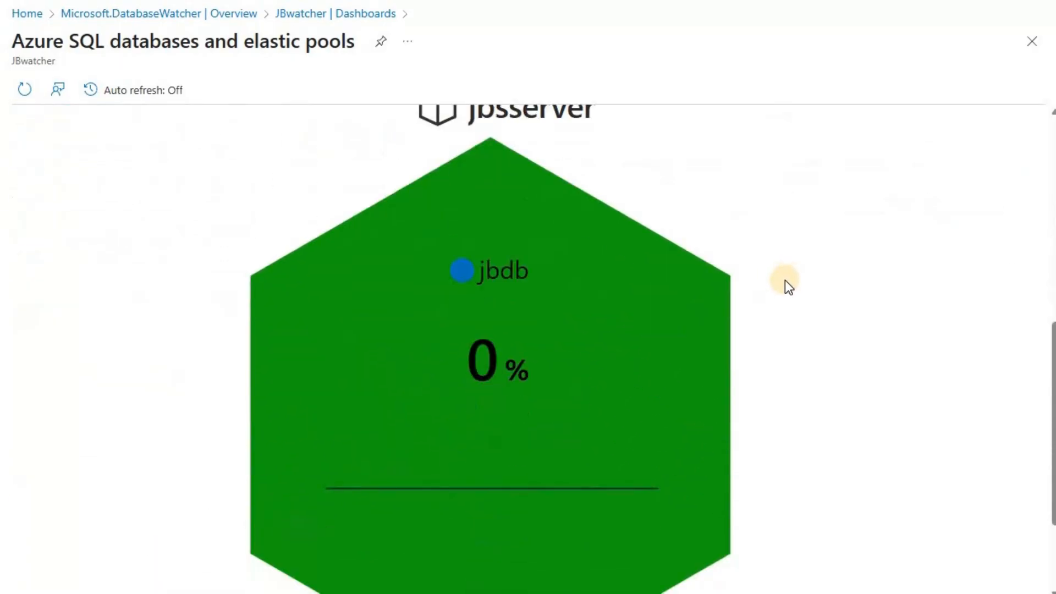
scroll(784, 281, "up", 2)
scroll(777, 270, "down", 2)
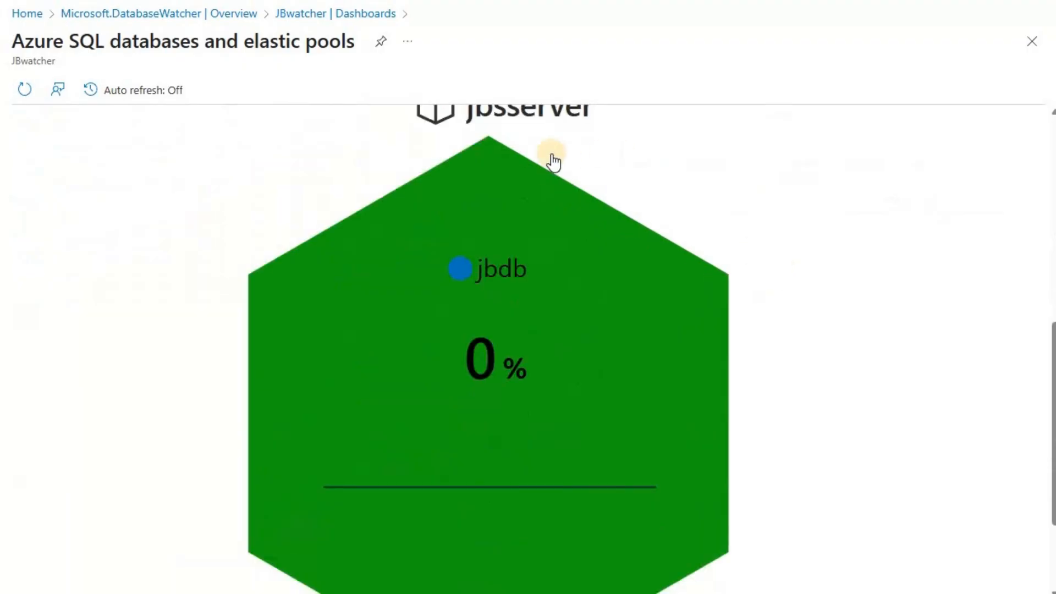
scroll(624, 313, "down", 2)
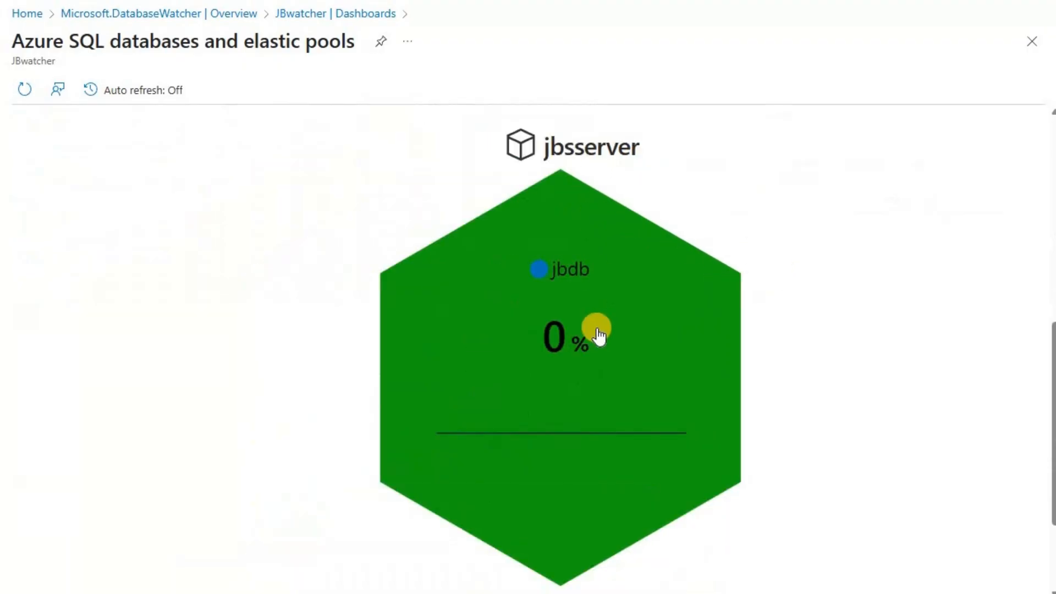
mouse_move(600, 336)
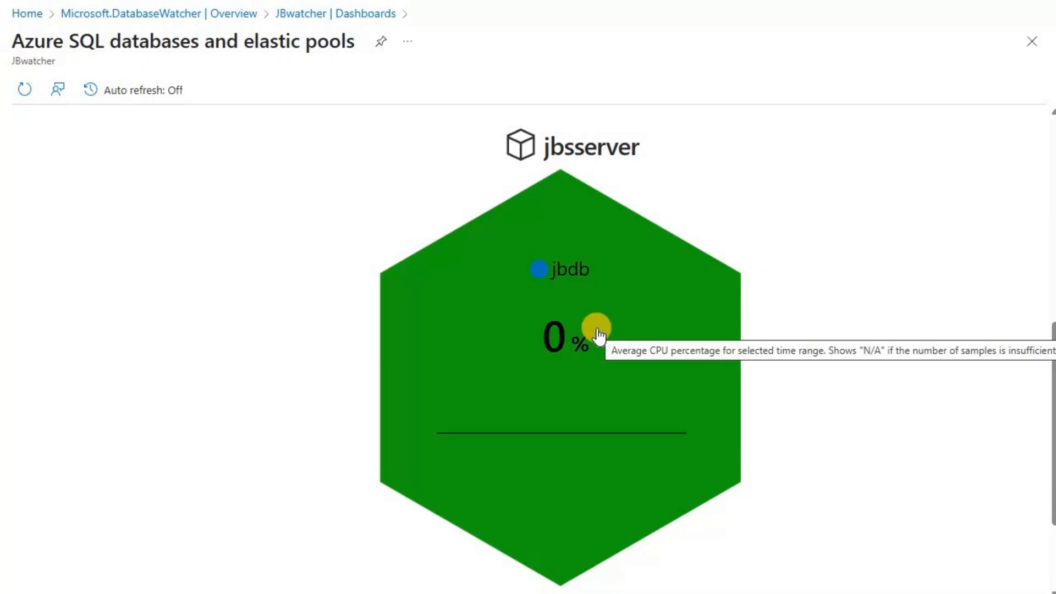